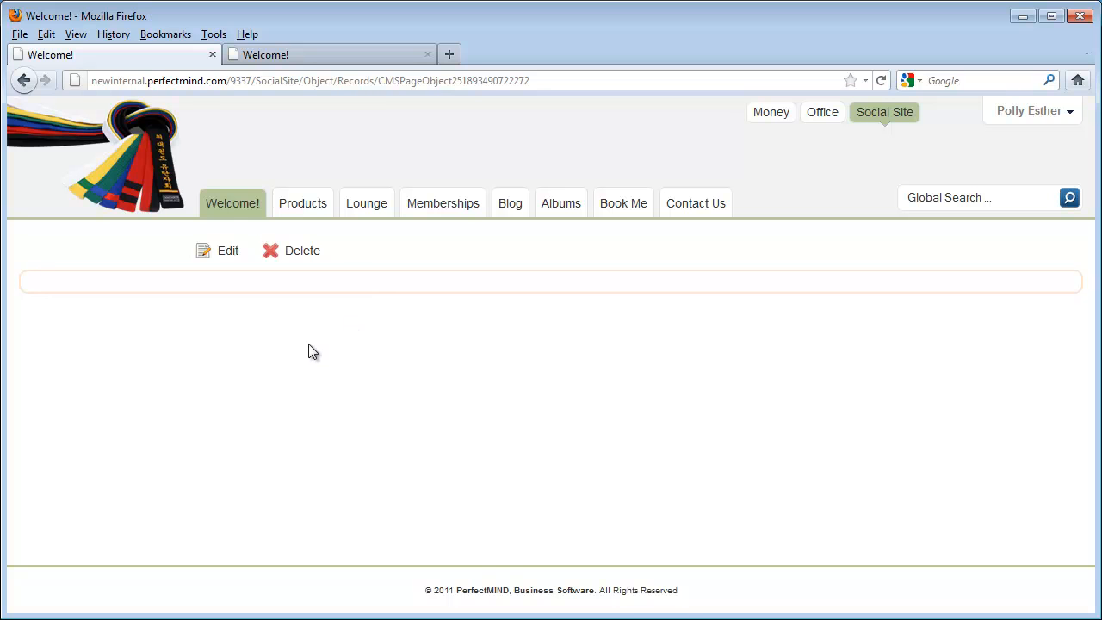
Open the Welcome! page for editing and switch its upper content editor to full-screen mode
click(229, 257)
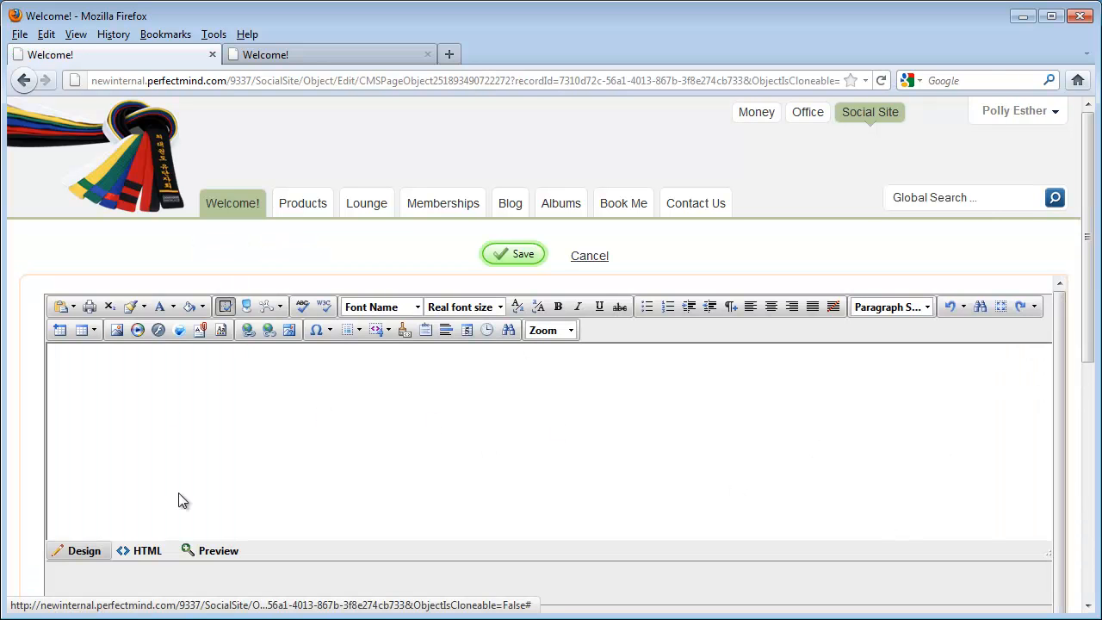
scroll(264, 433, down, 8)
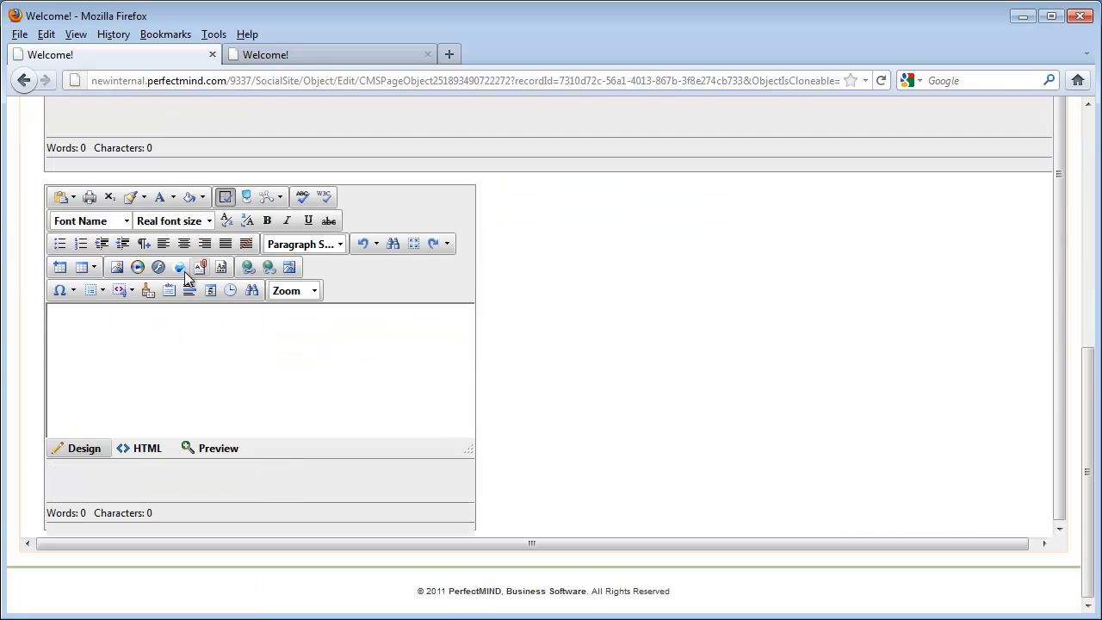
click(259, 395)
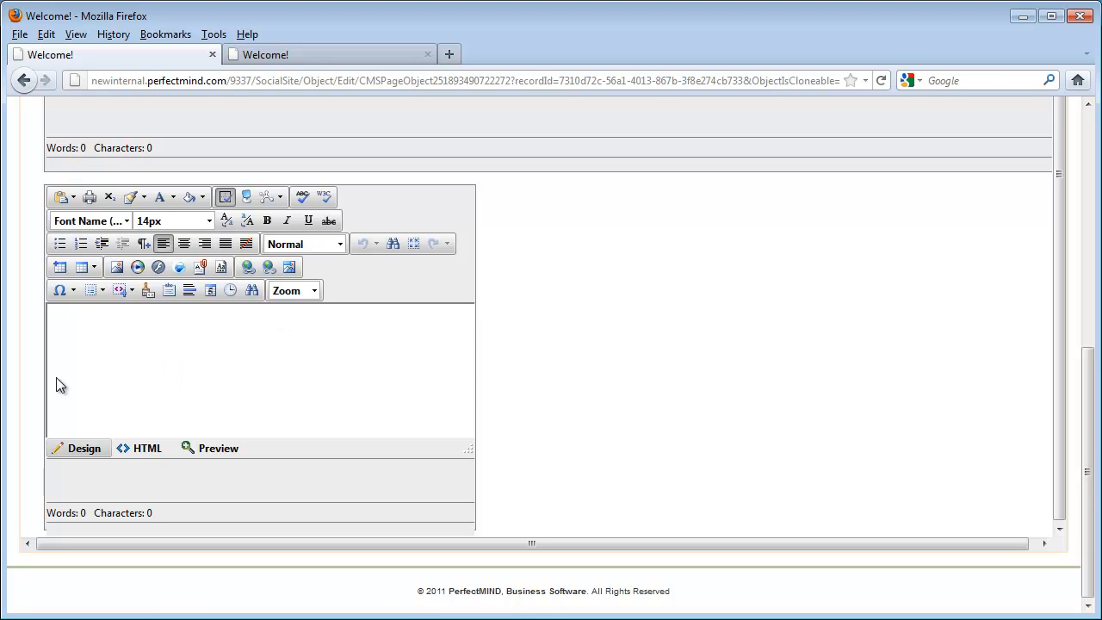
scroll(504, 465, up, 10)
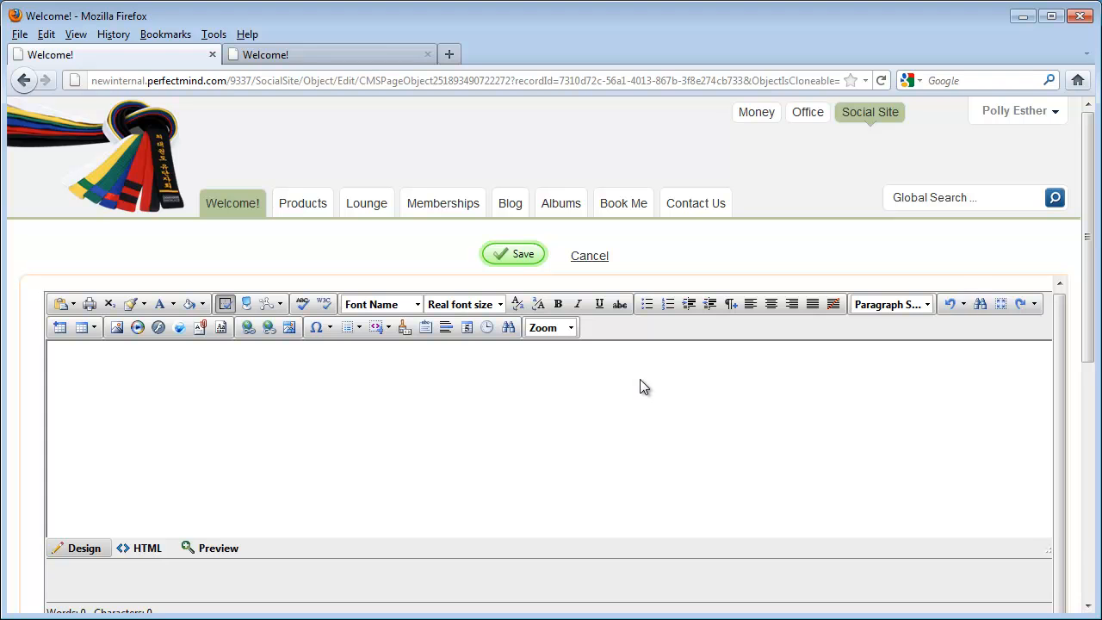
click(247, 306)
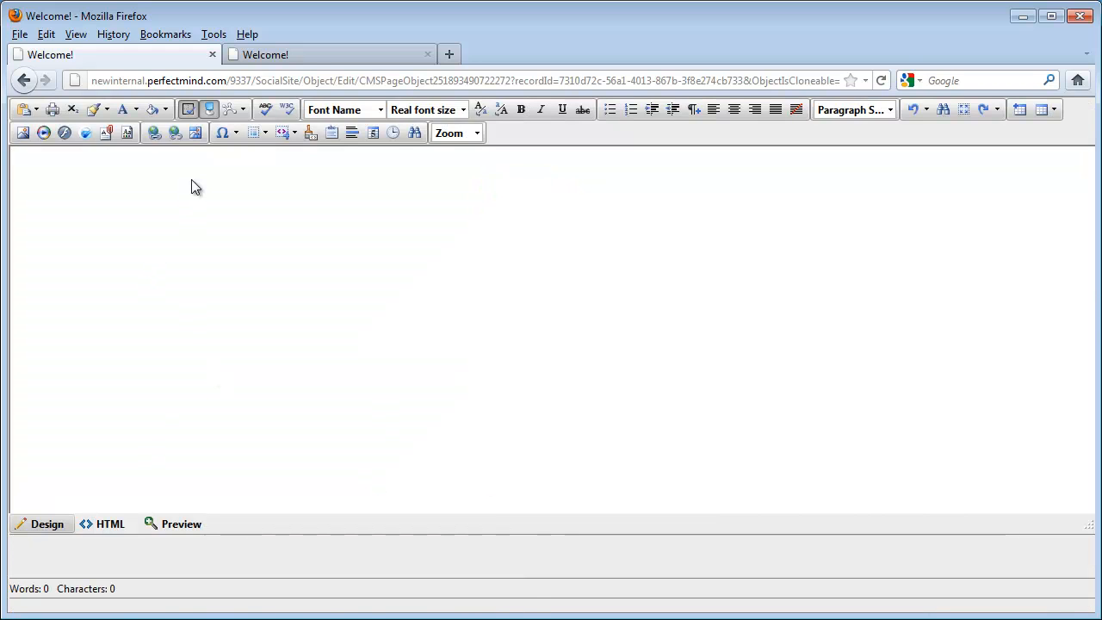
click(213, 117)
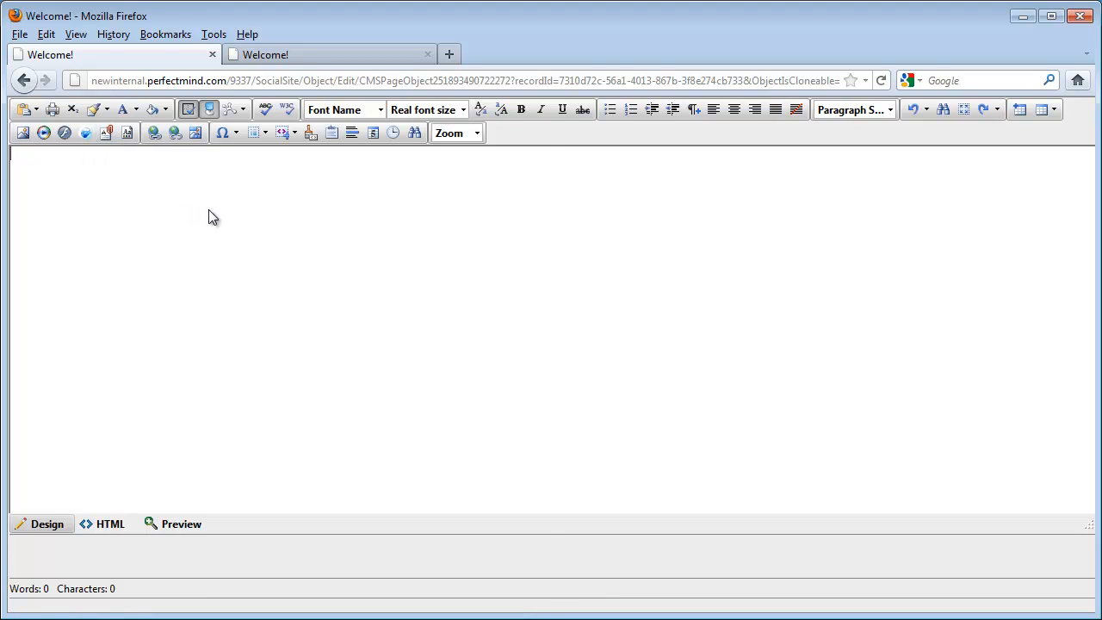
Open the Image Manager and review its upload options, including an additional file row and overwriting existing files
click(25, 136)
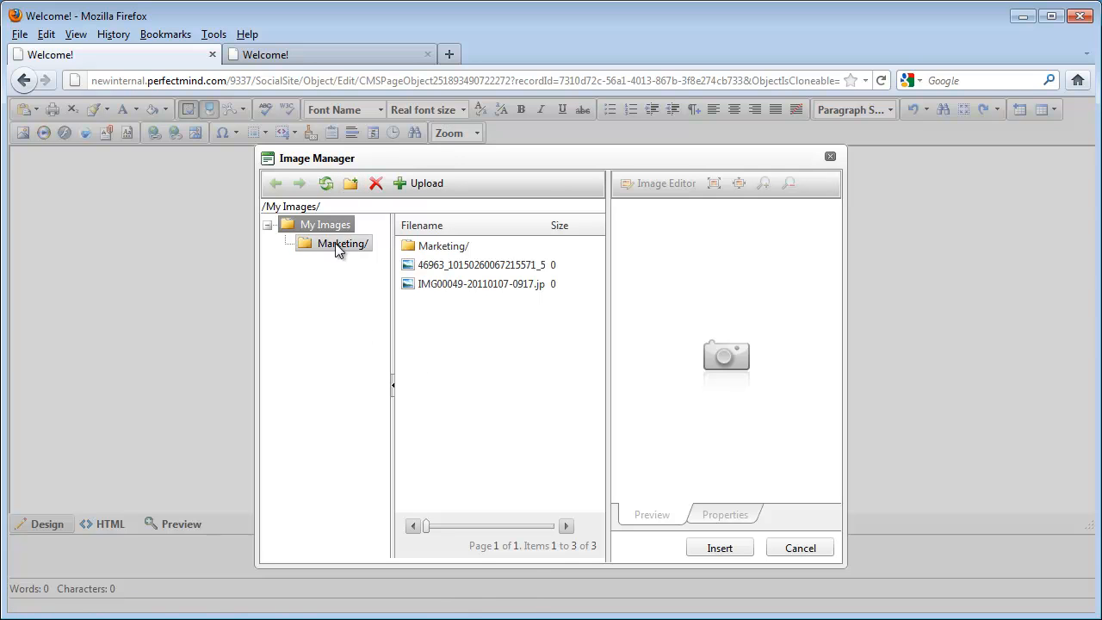
click(410, 185)
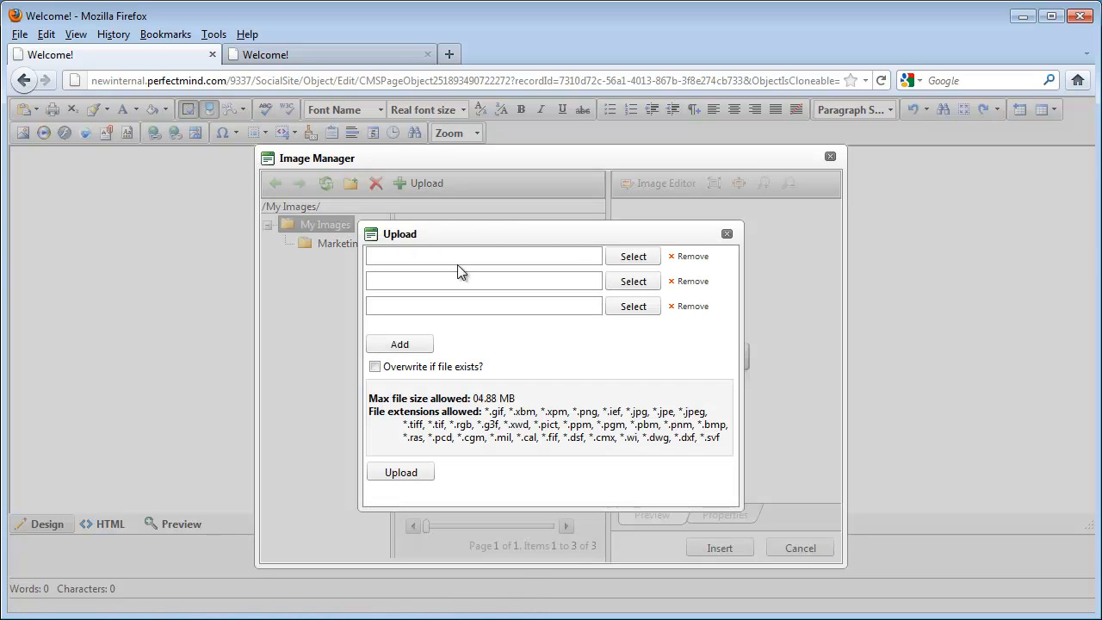
click(422, 259)
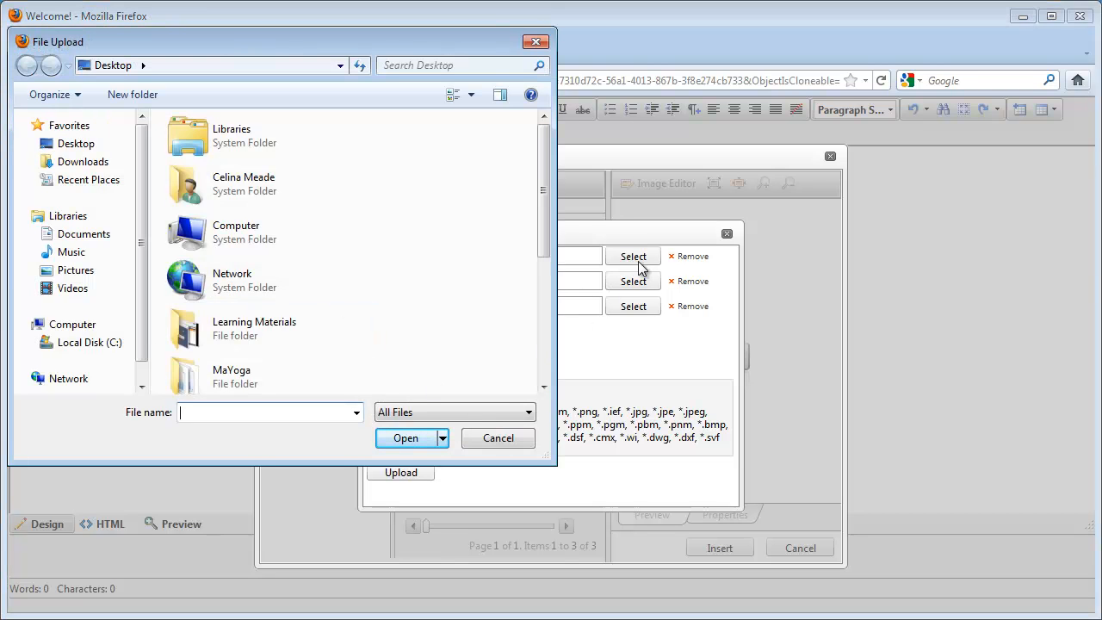
click(495, 442)
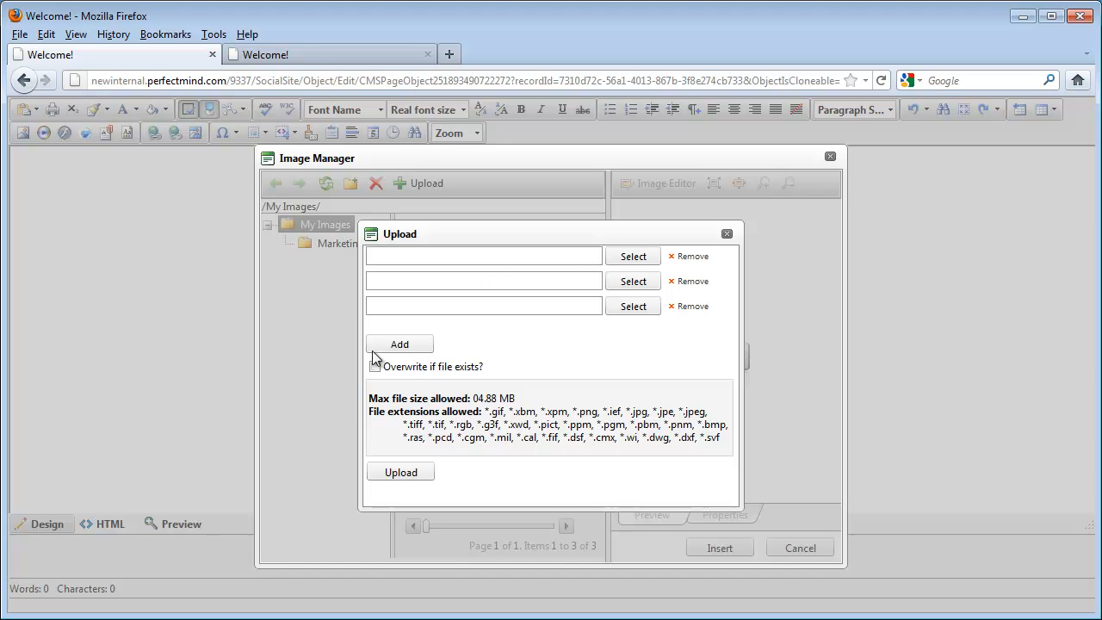
click(401, 345)
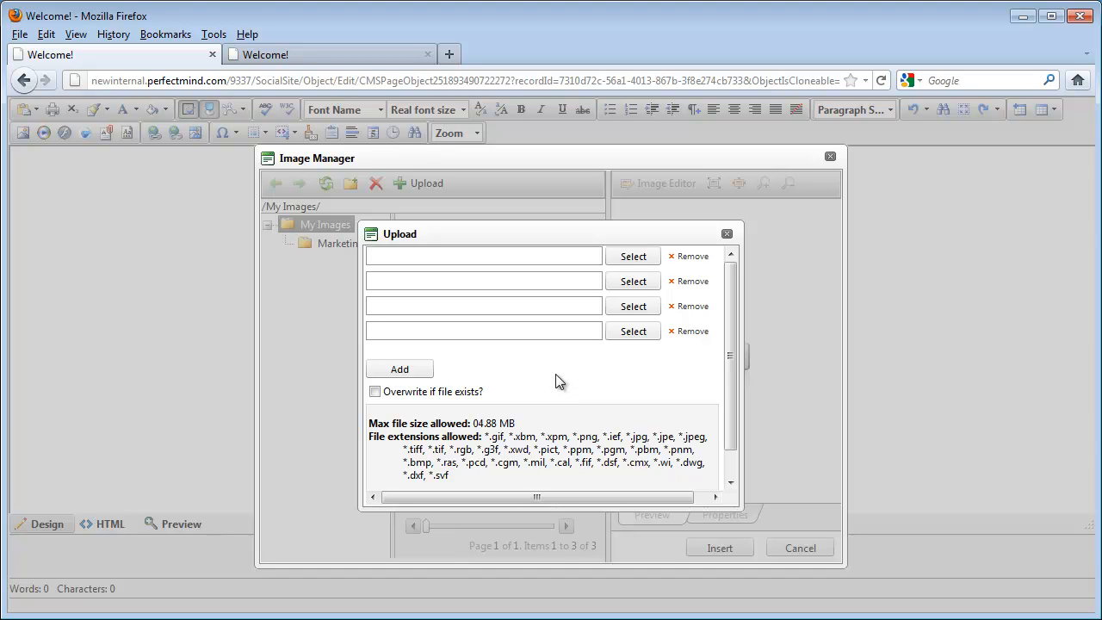
click(375, 392)
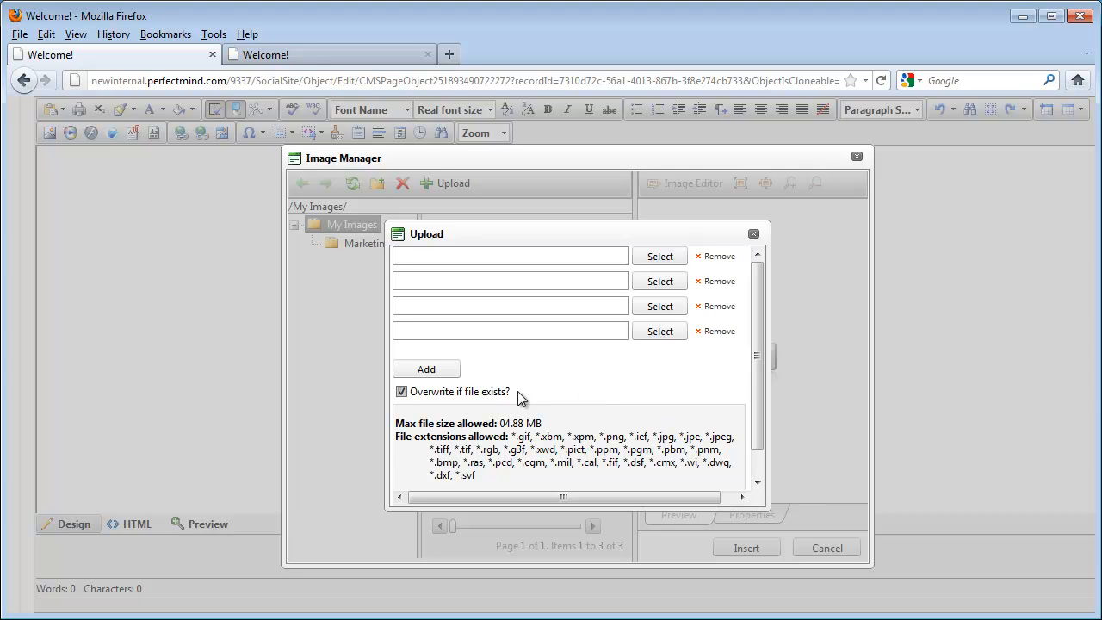
scroll(762, 393, down, 1)
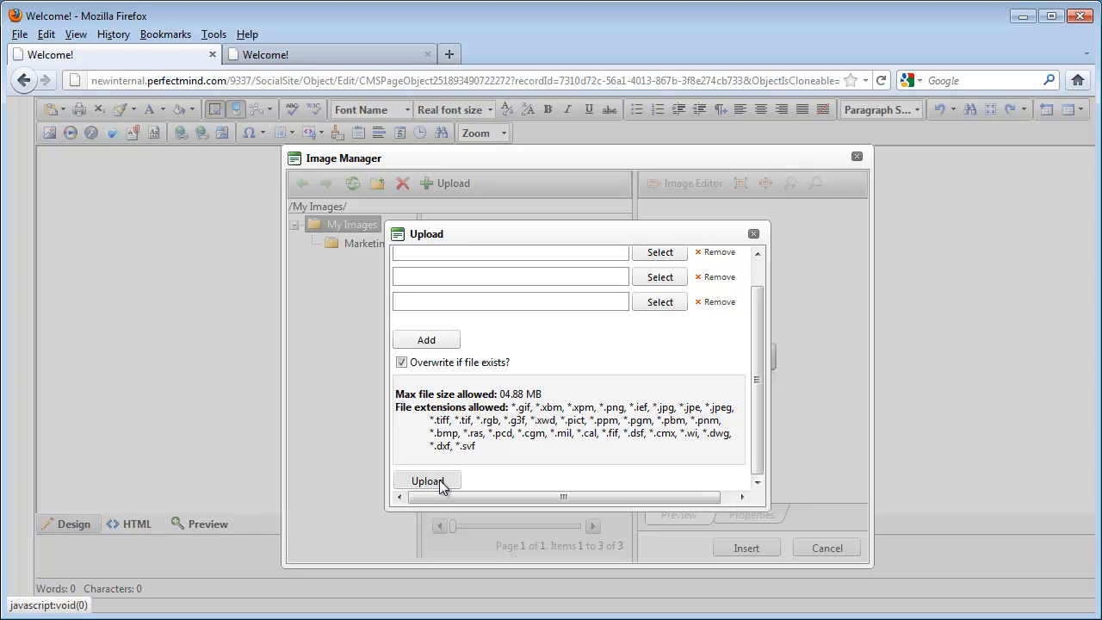
click(754, 234)
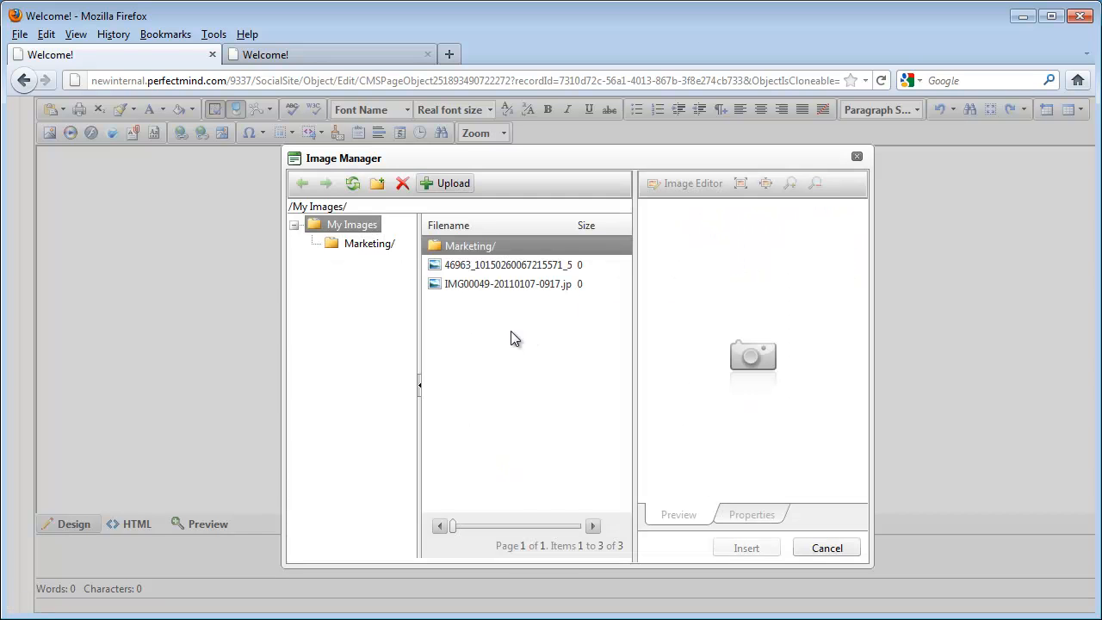
Insert the kangaroo photo from My Images into the page and shrink it to about 396 by 297 pixels
click(514, 270)
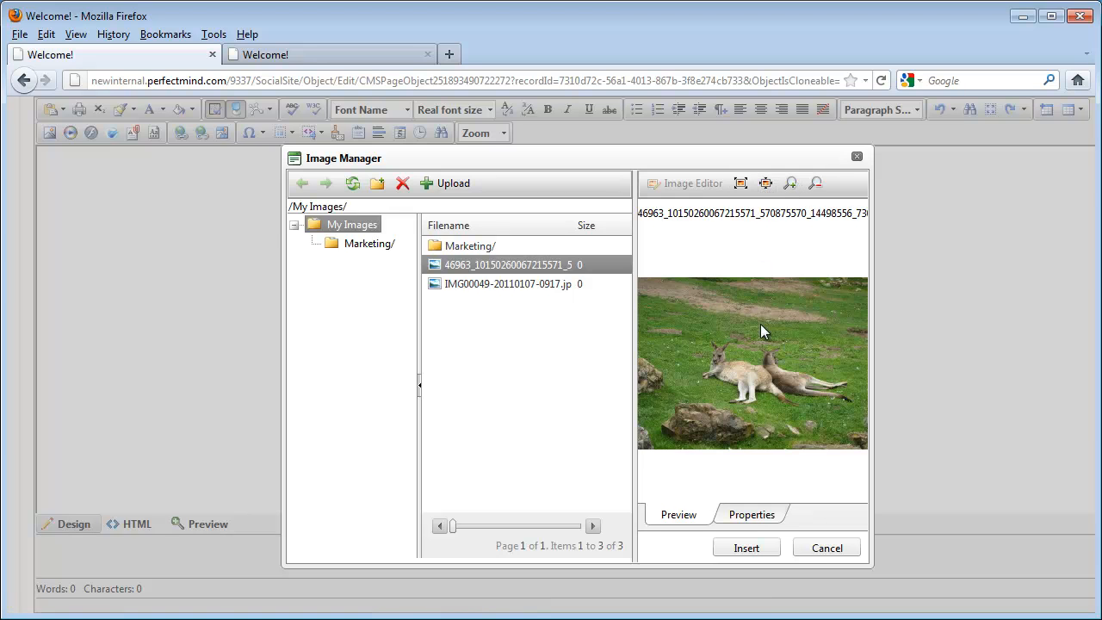
click(754, 516)
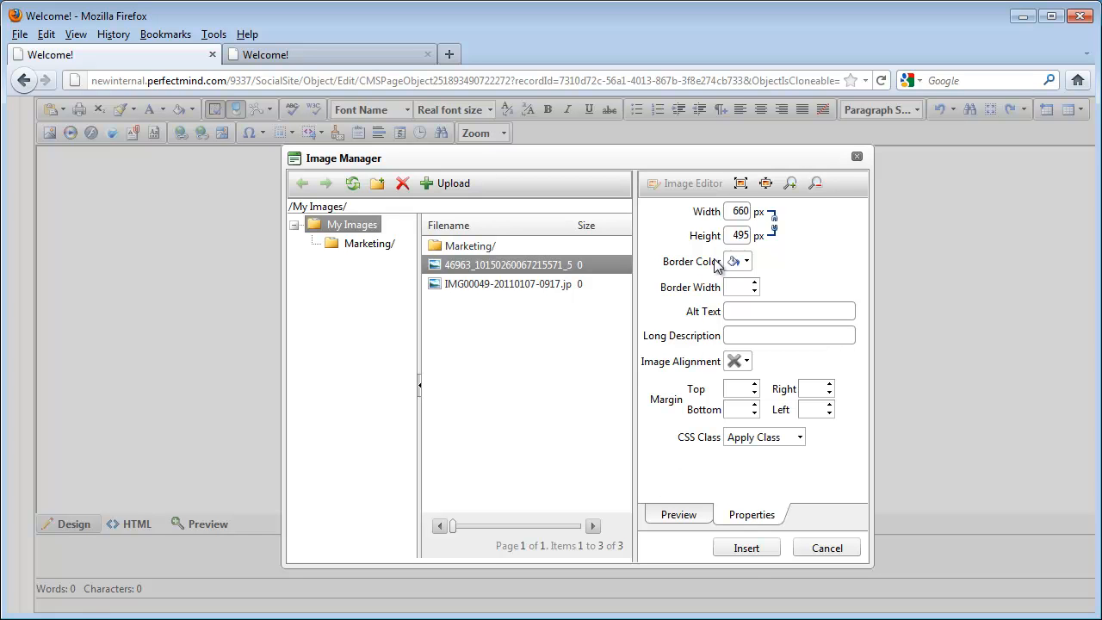
click(747, 548)
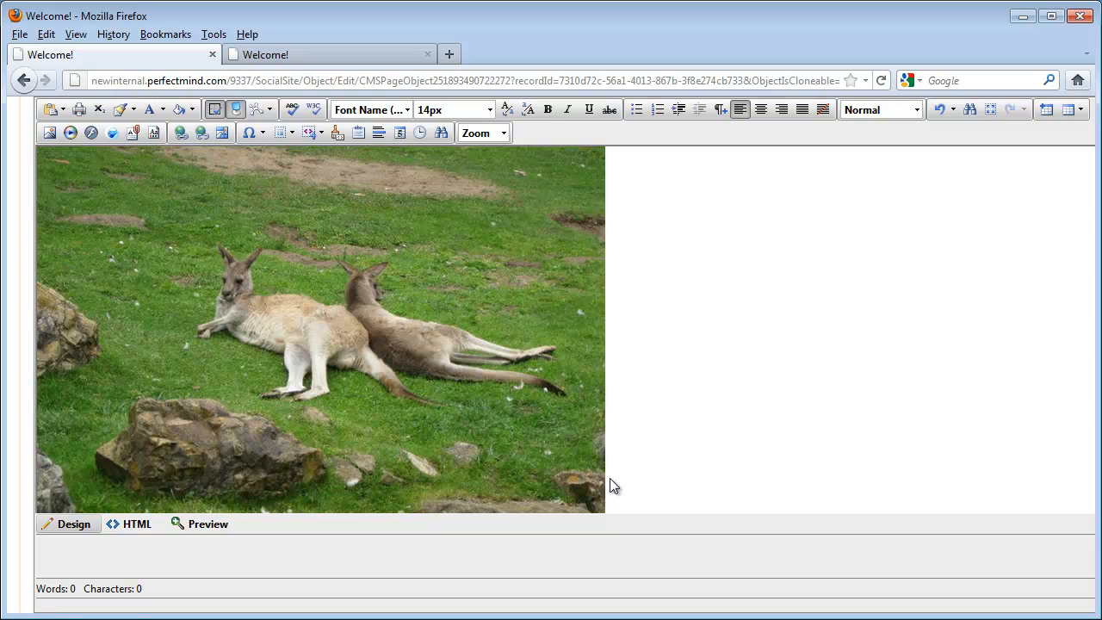
click(600, 486)
drag(606, 514, 378, 401)
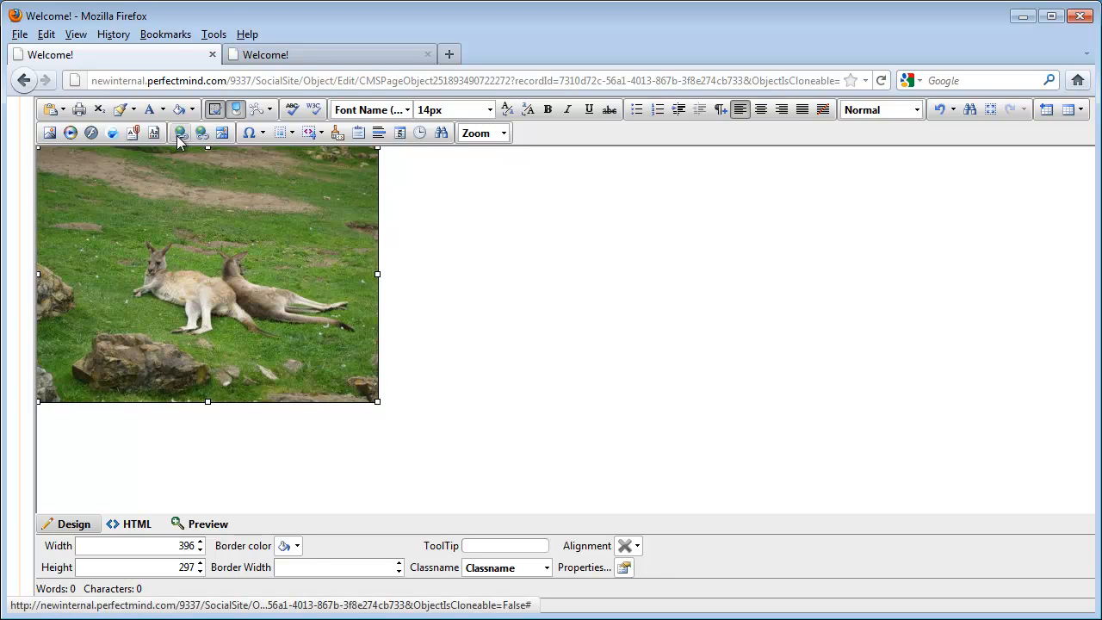
Replace the kangaroo photo with the text "Click Here"
key(Delete)
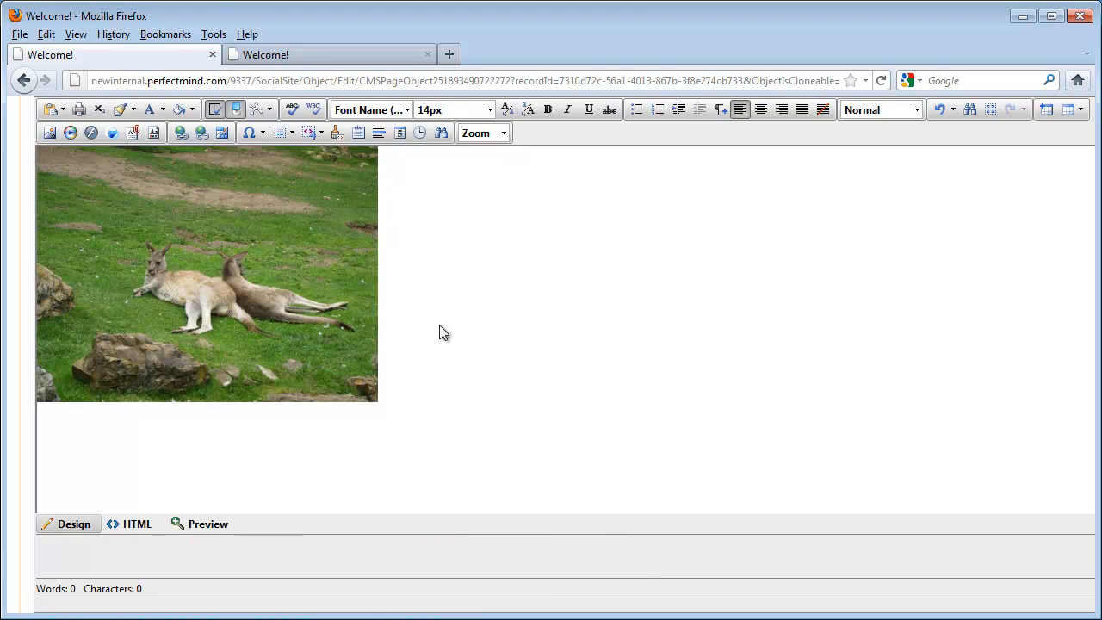
text(Click Here)
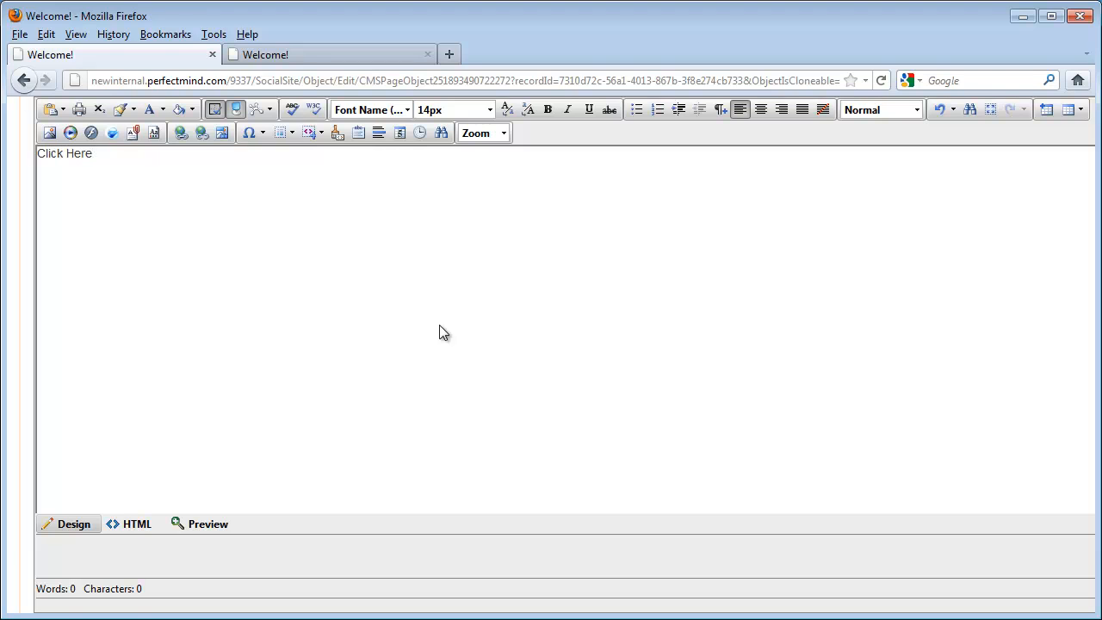
Review the hyperlink target options for the "Click Here" text, cancel the link, and delete the text
drag(102, 163, 13, 153)
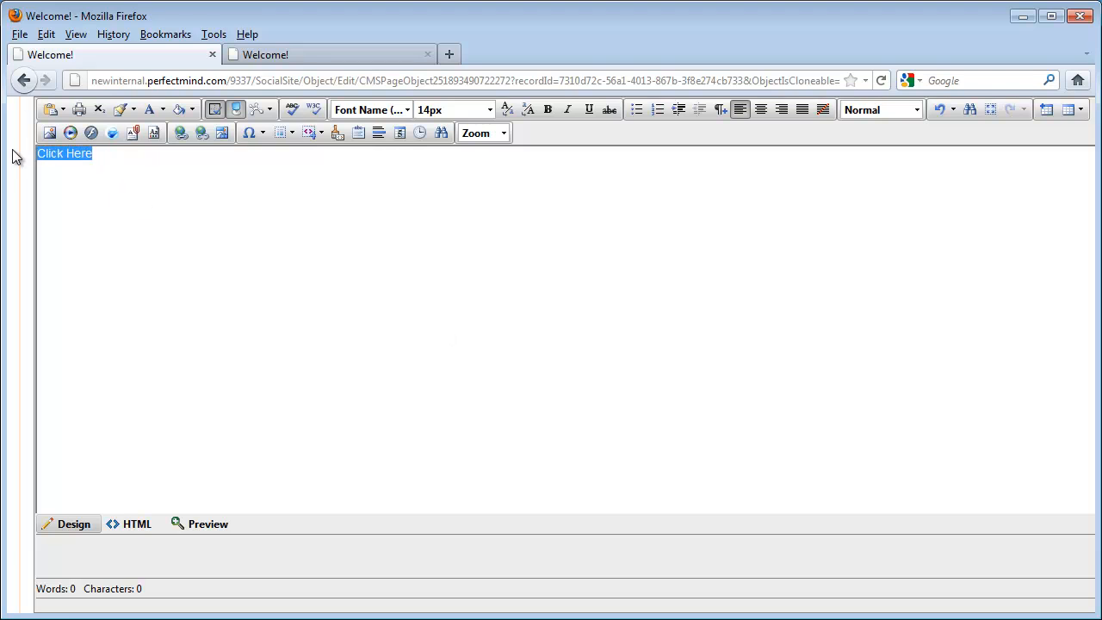
click(179, 137)
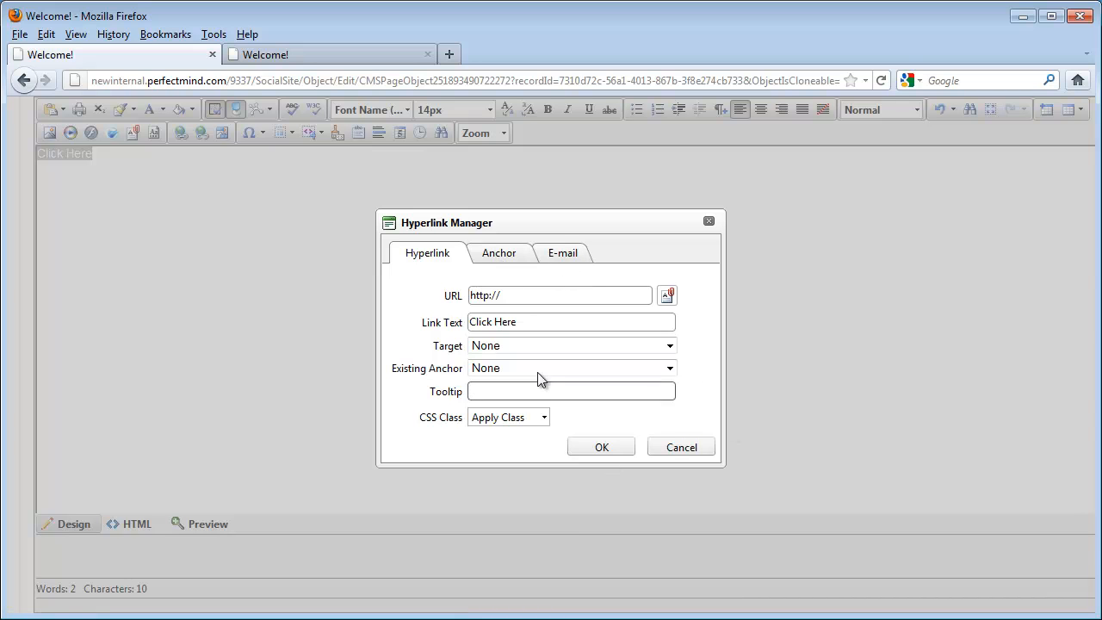
click(534, 347)
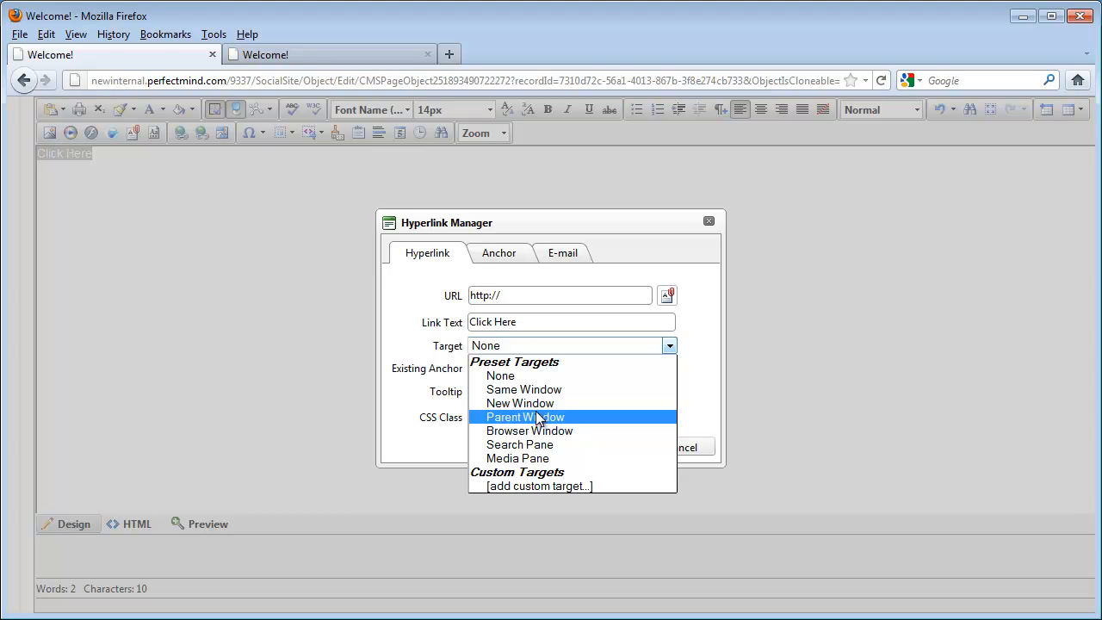
click(445, 351)
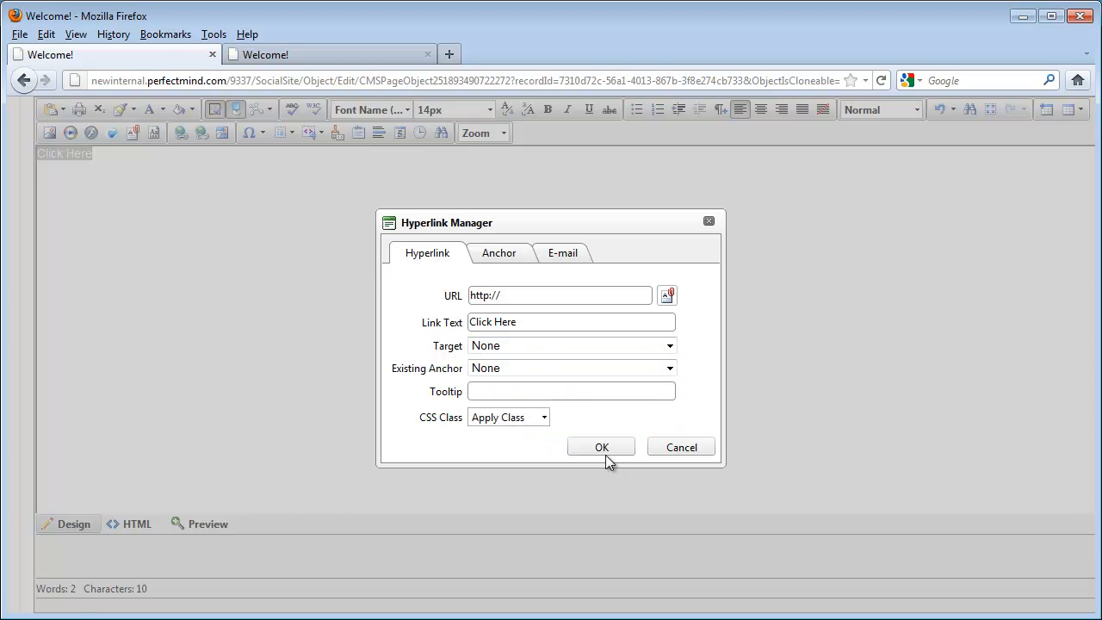
click(661, 455)
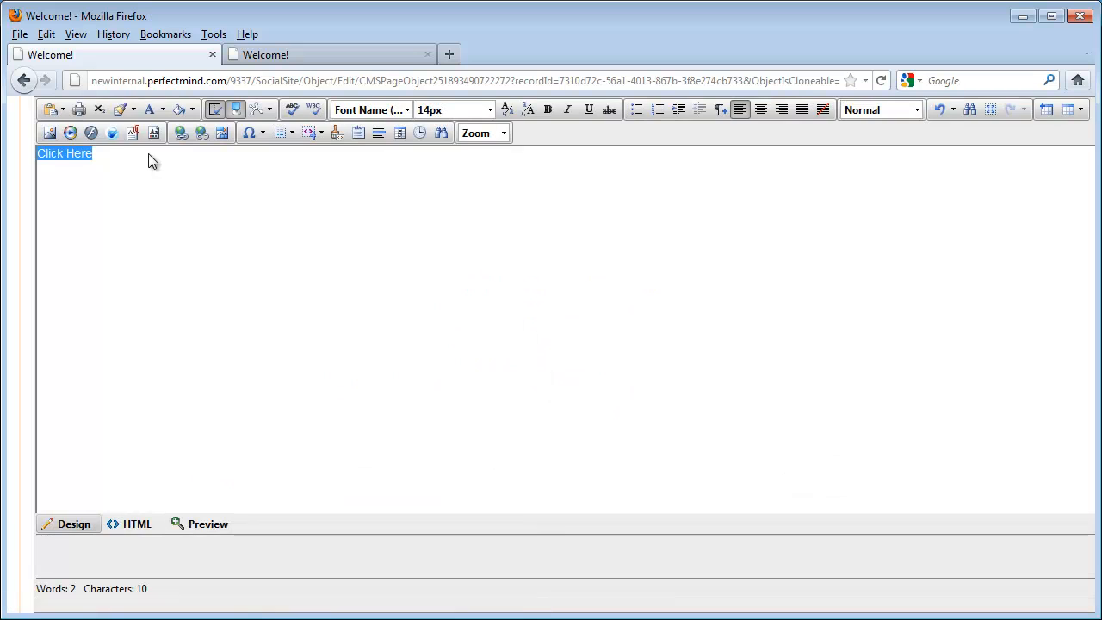
key(Delete)
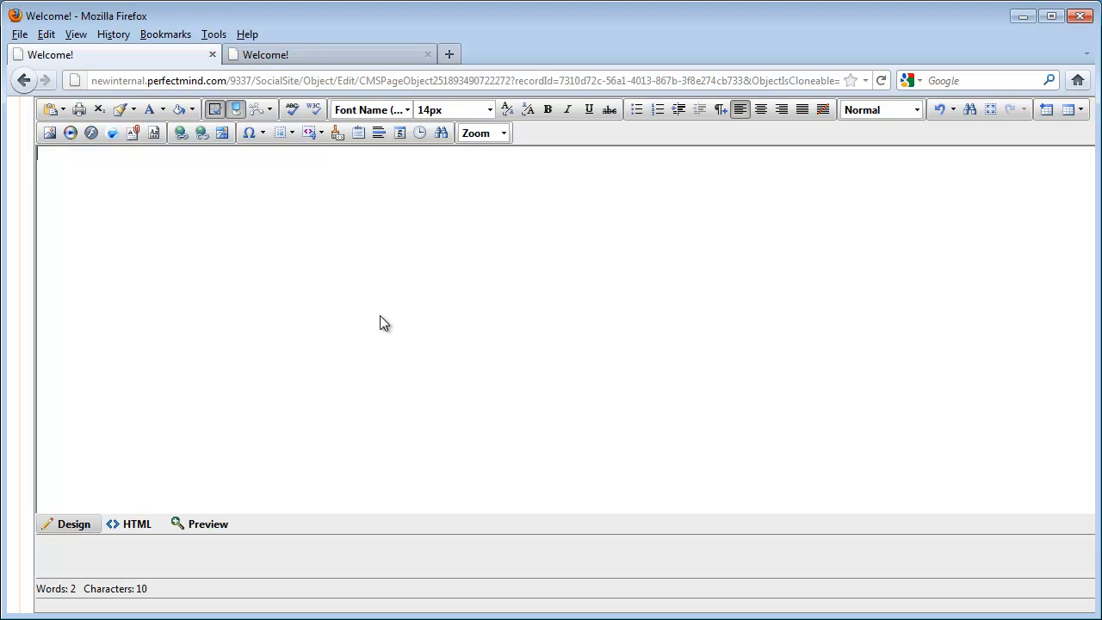
Open the Table Wizard for a new table and examine its design, table property and cell property settings, selecting several cells
click(1050, 116)
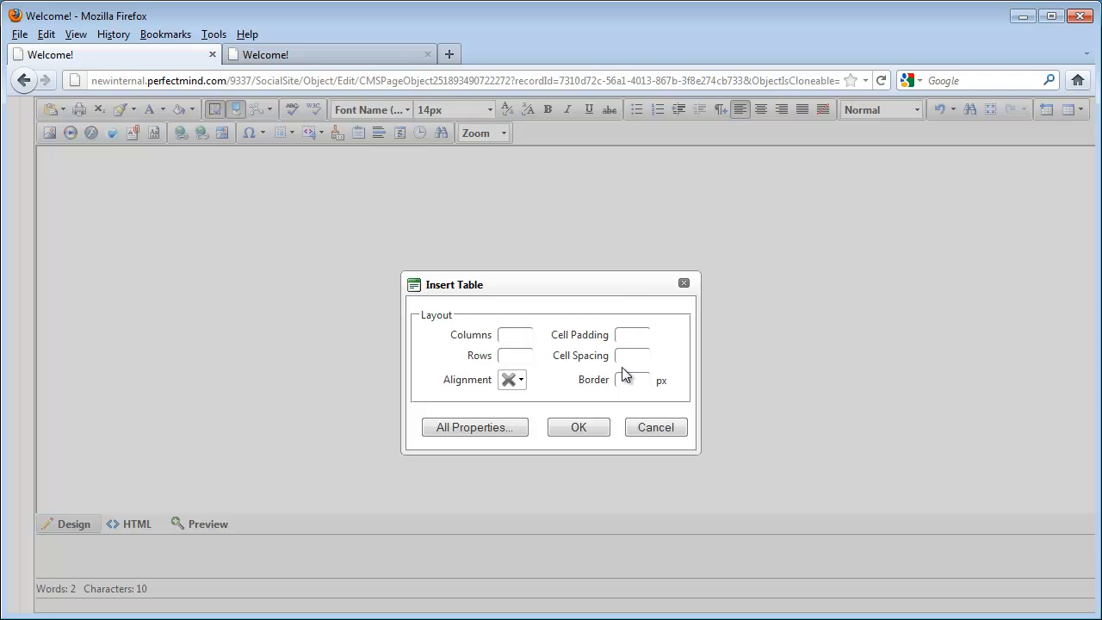
click(481, 433)
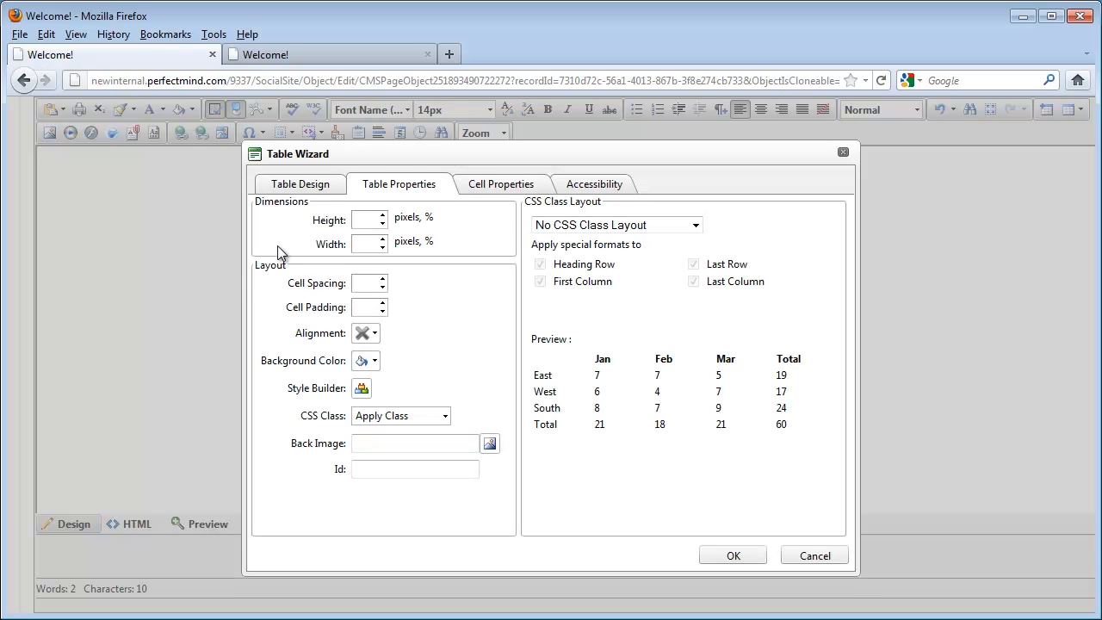
click(285, 180)
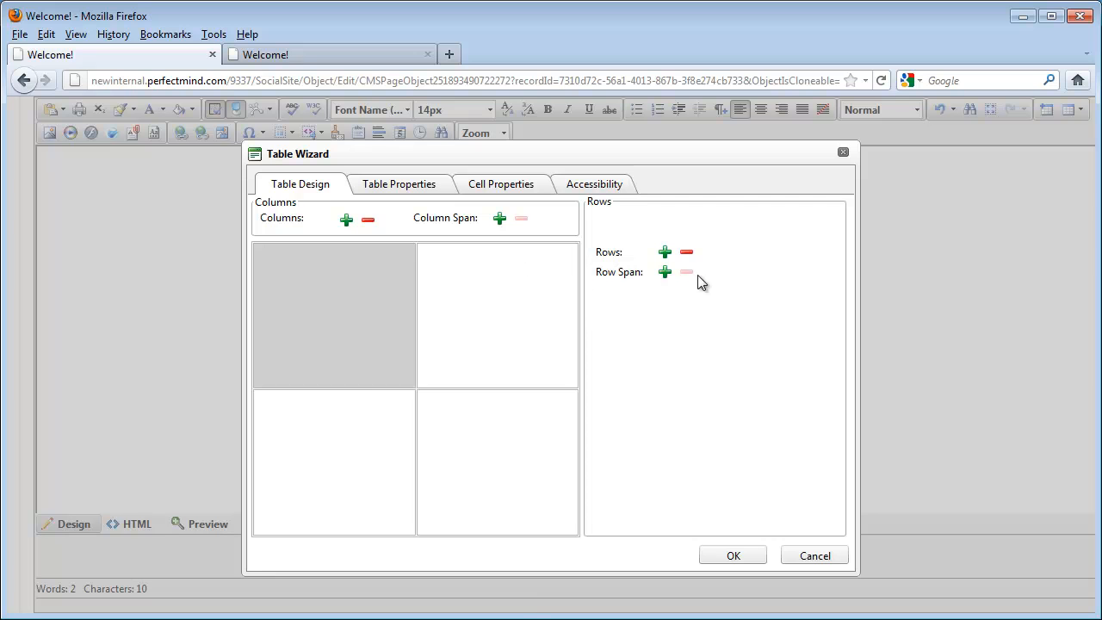
click(417, 186)
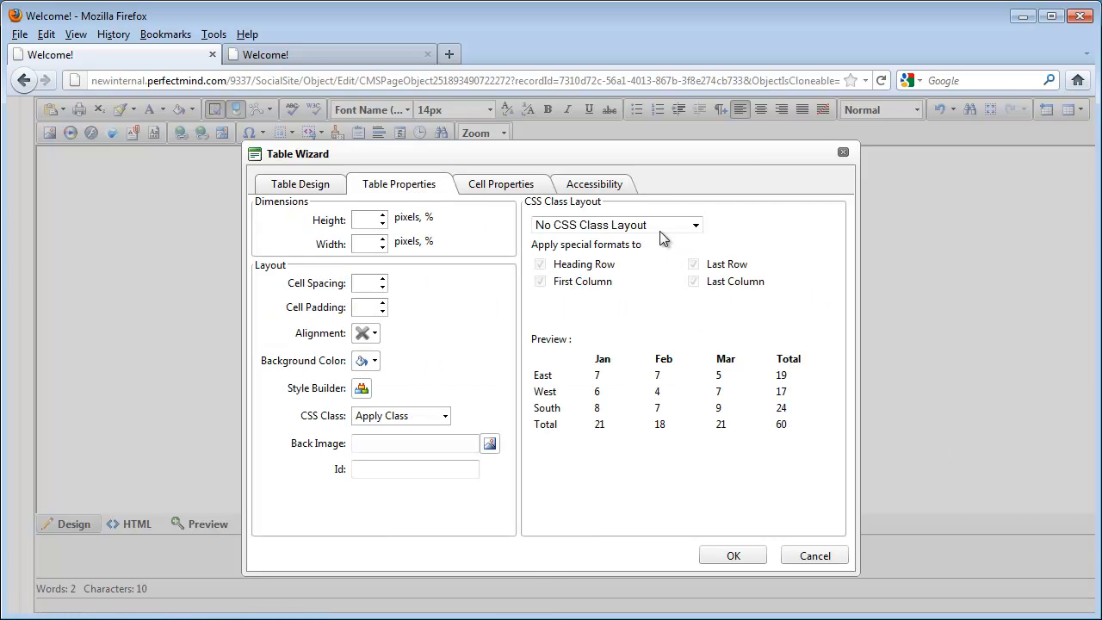
click(515, 185)
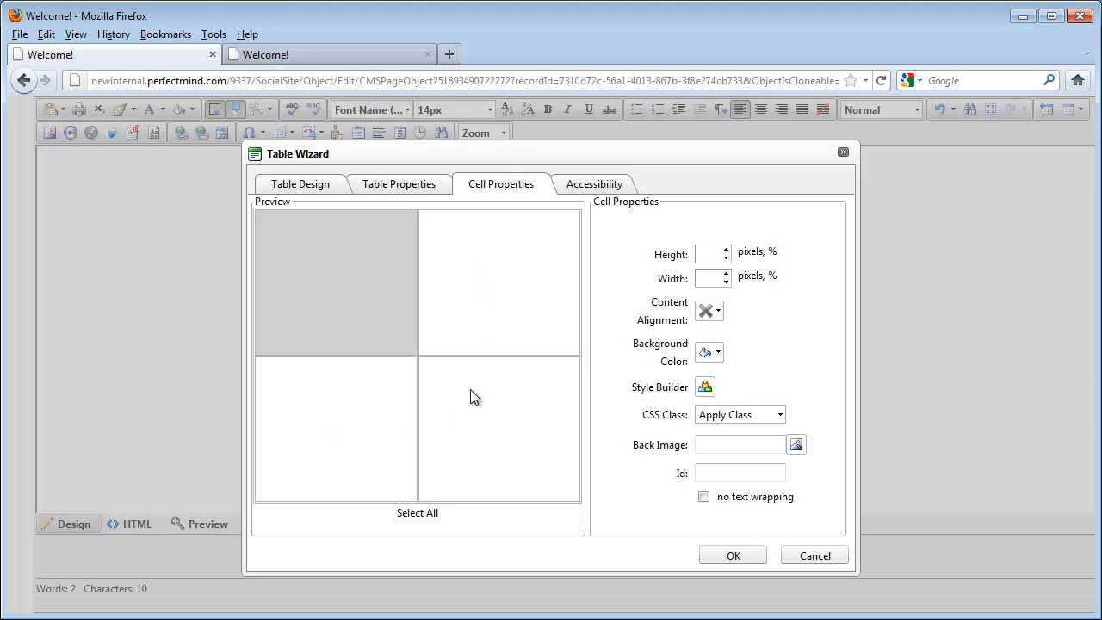
ctrl+click(490, 303)
ctrl+click(463, 481)
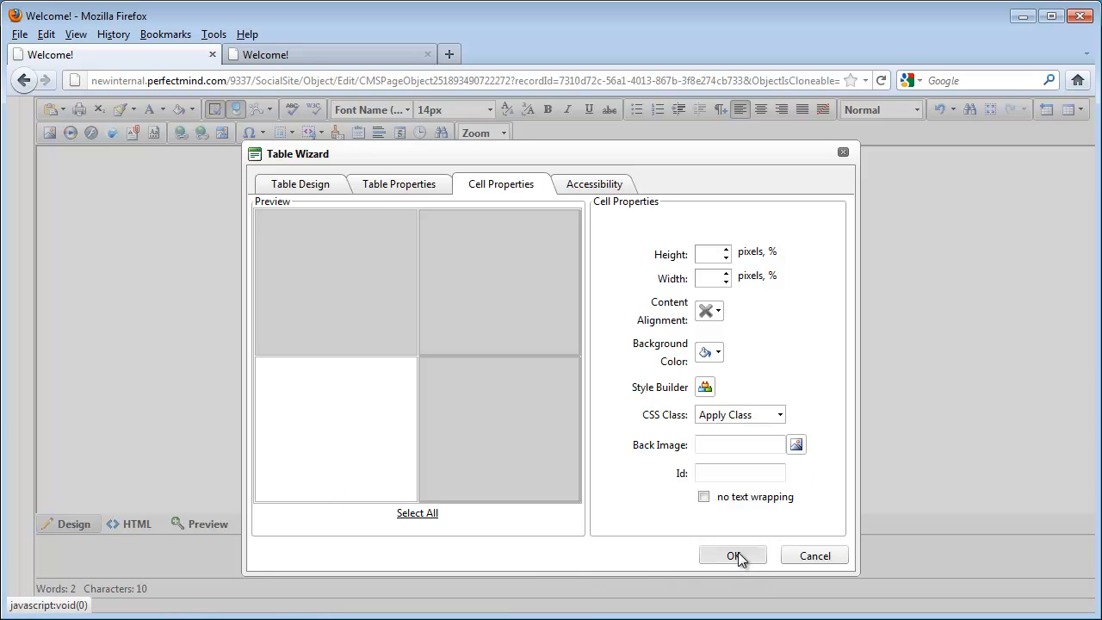
Set the table width to 100% and insert the two-by-two table into the page
click(382, 187)
click(365, 244)
text(100)
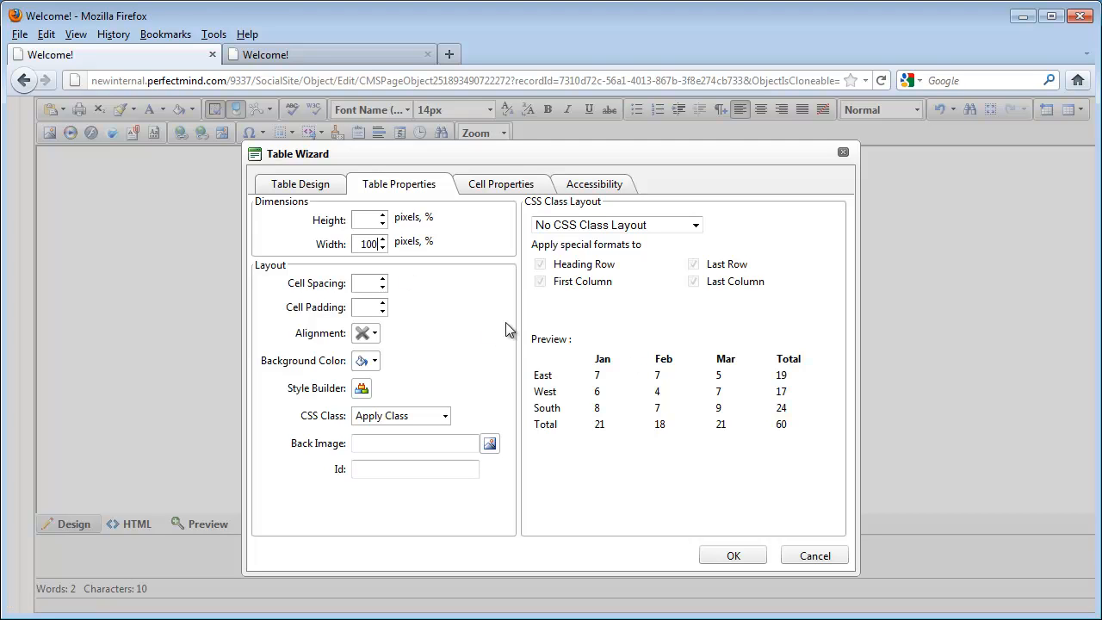
text(%)
click(734, 555)
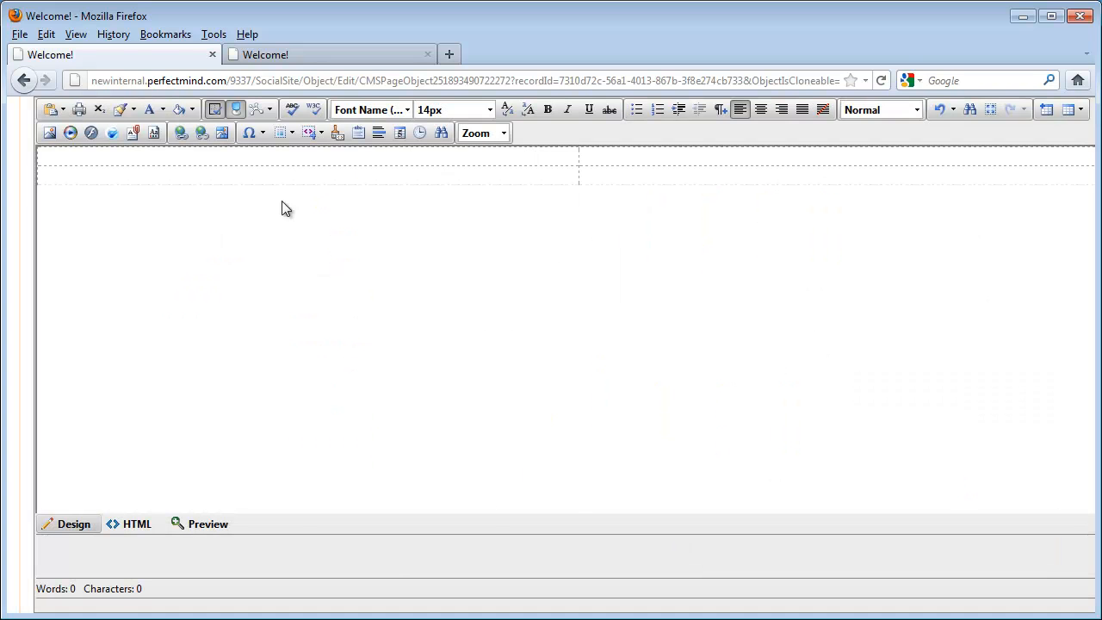
Enter "dsfsd" in the first cell of the table's top row
click(289, 158)
text(dsfsd)
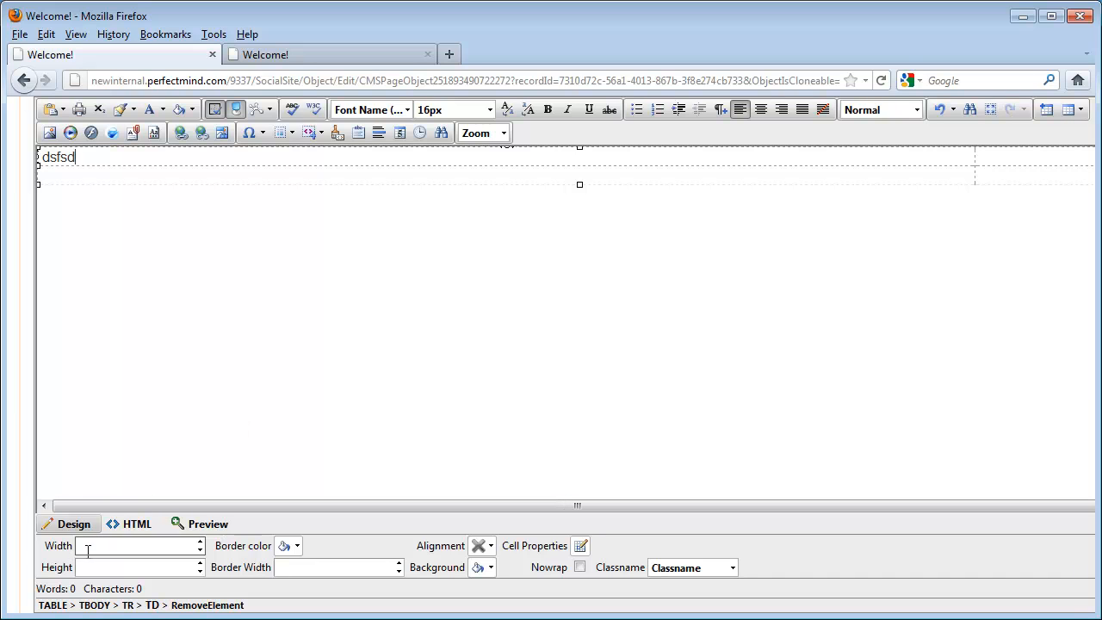
Set the width of the table cell containing "dsfsd" to 250 px
right_click(269, 166)
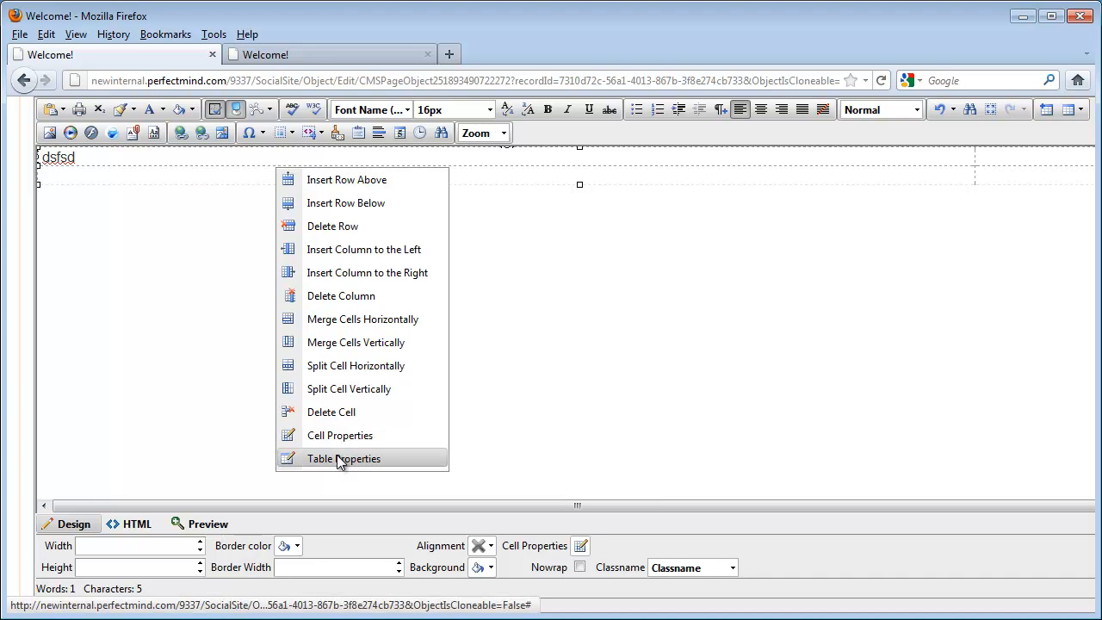
click(225, 155)
right_click(226, 154)
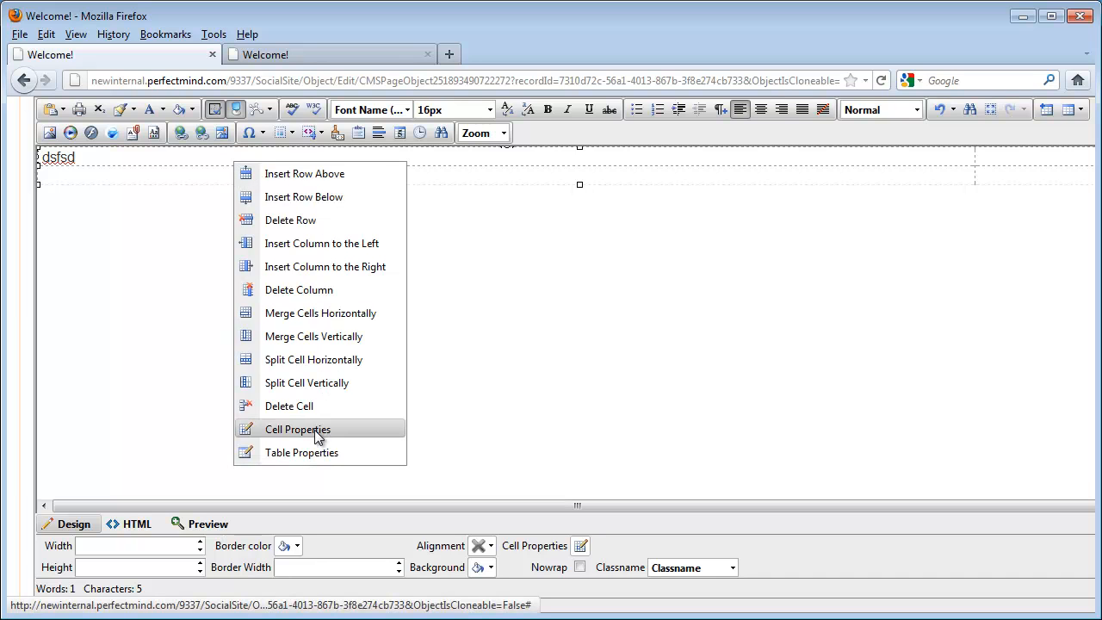
click(152, 160)
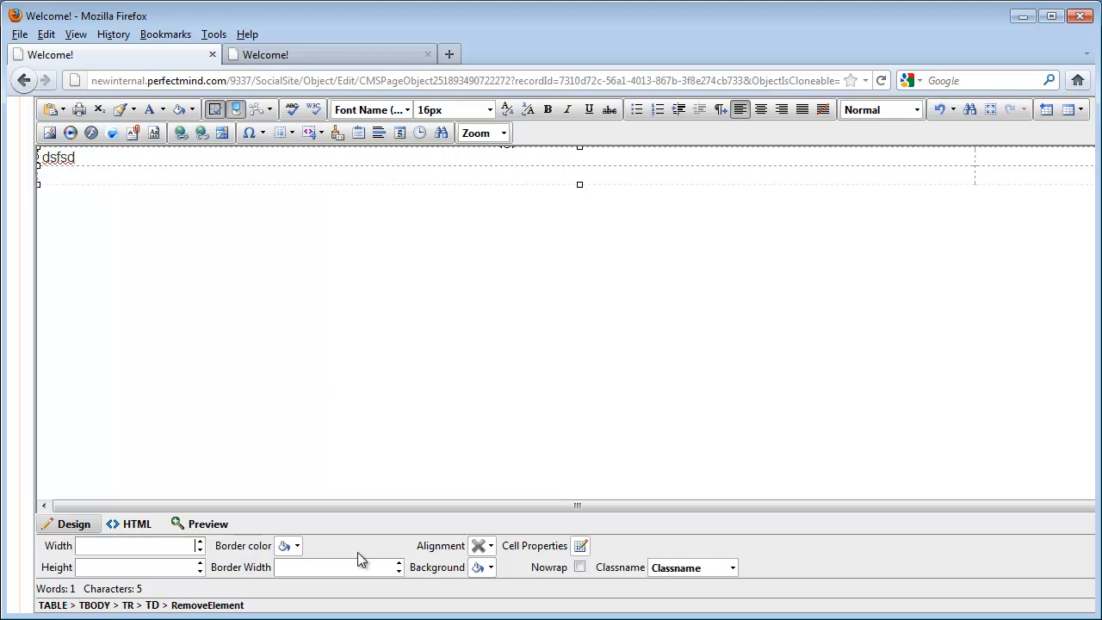
text(250)
key(Return)
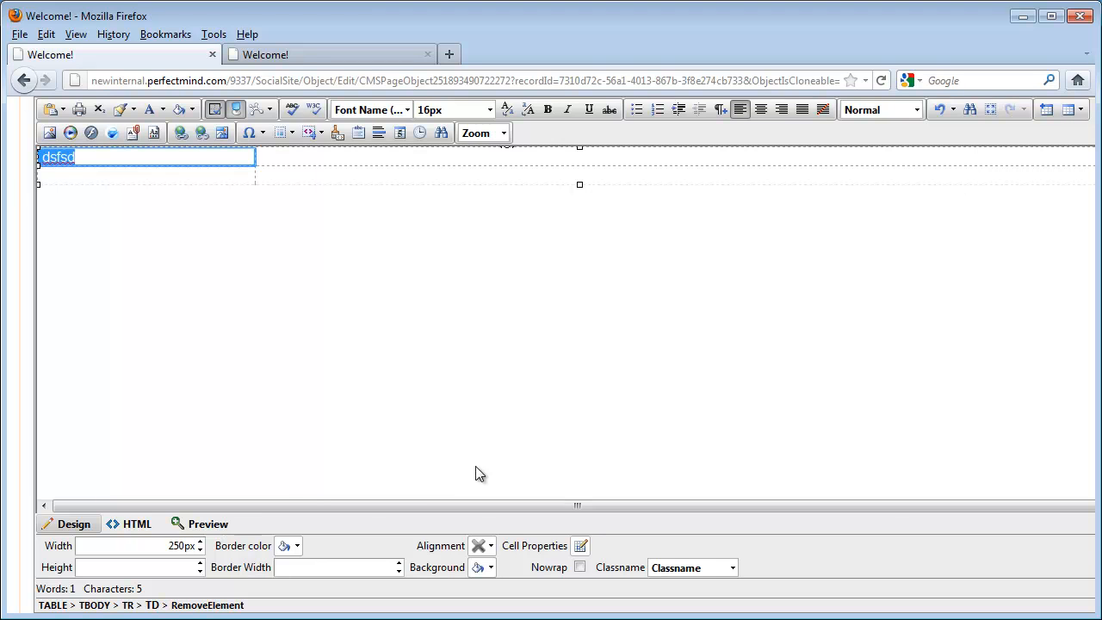
Open the cell properties for the second cell of the table's bottom row, review the table properties including the background image option, and accept the settings
click(302, 176)
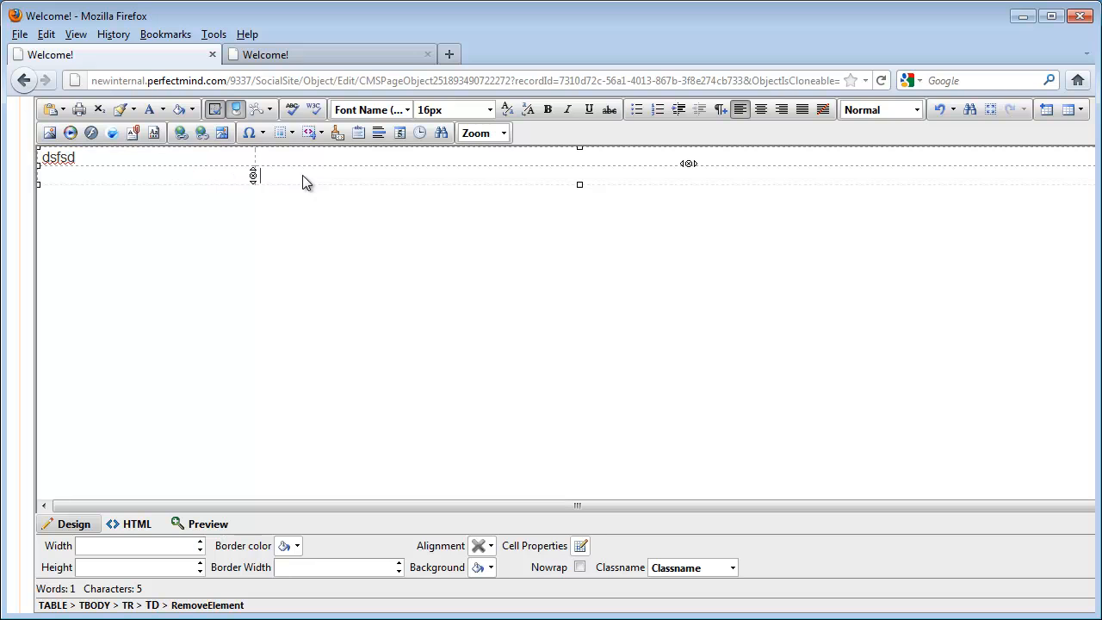
right_click(302, 176)
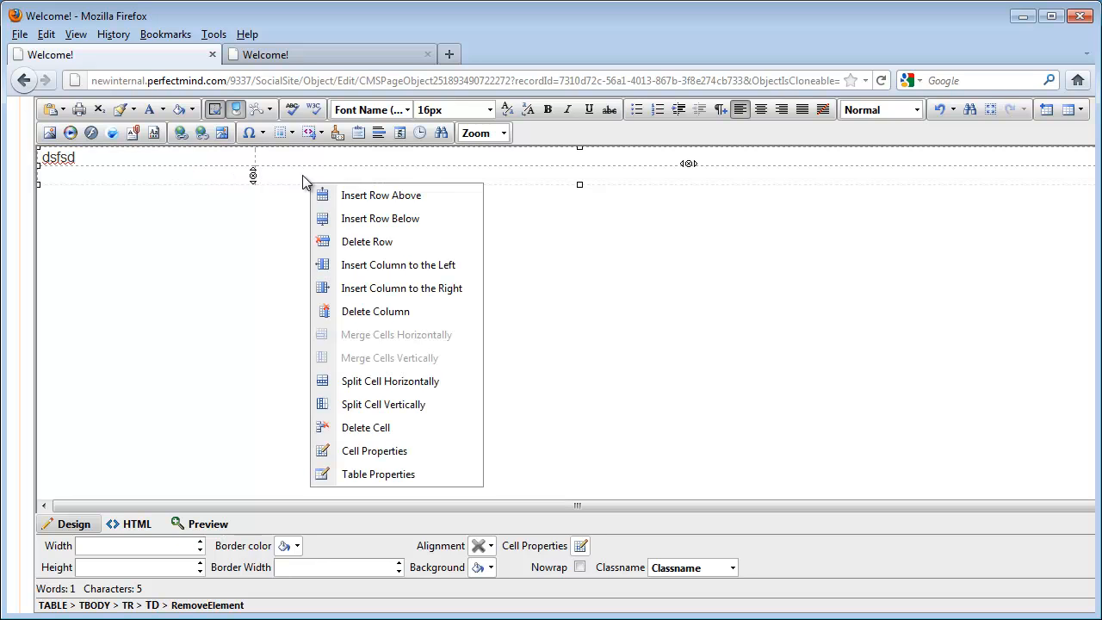
click(383, 463)
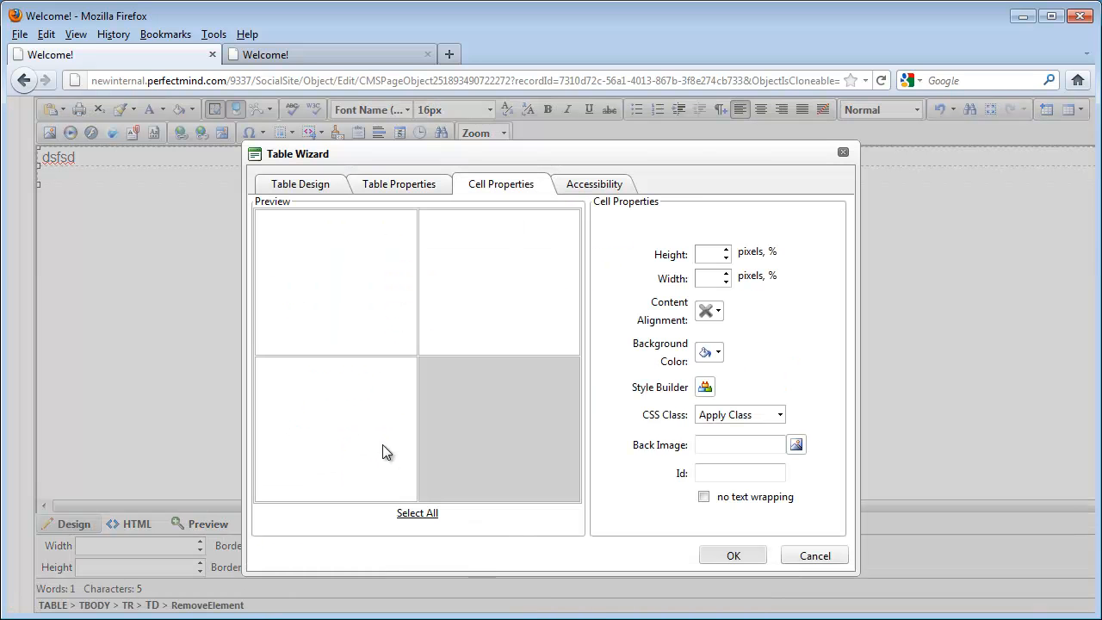
click(400, 186)
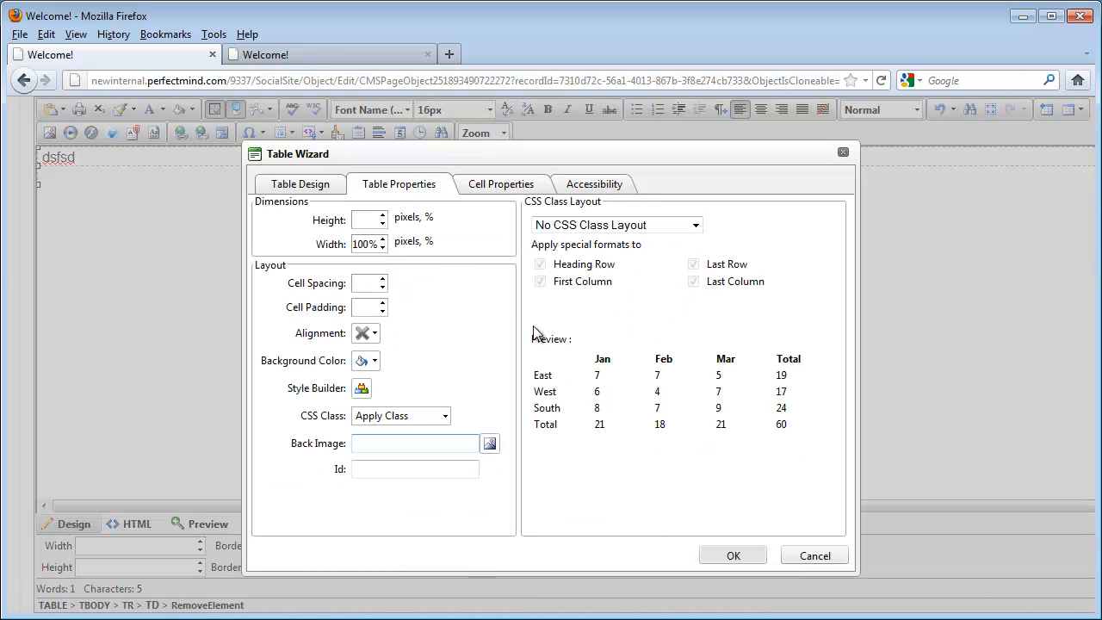
click(490, 443)
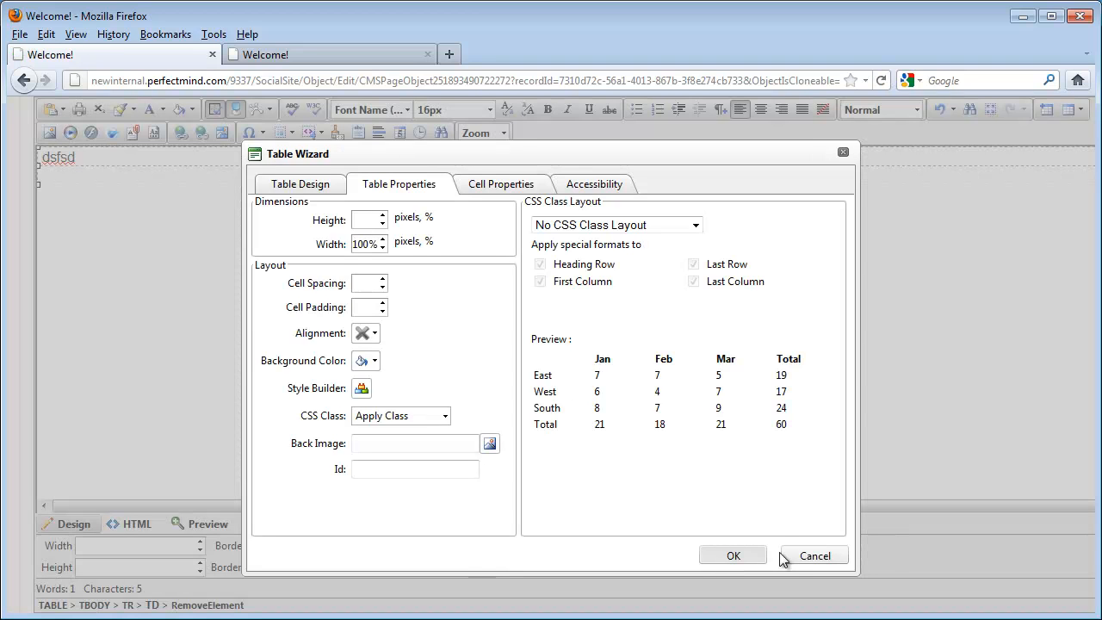
click(719, 552)
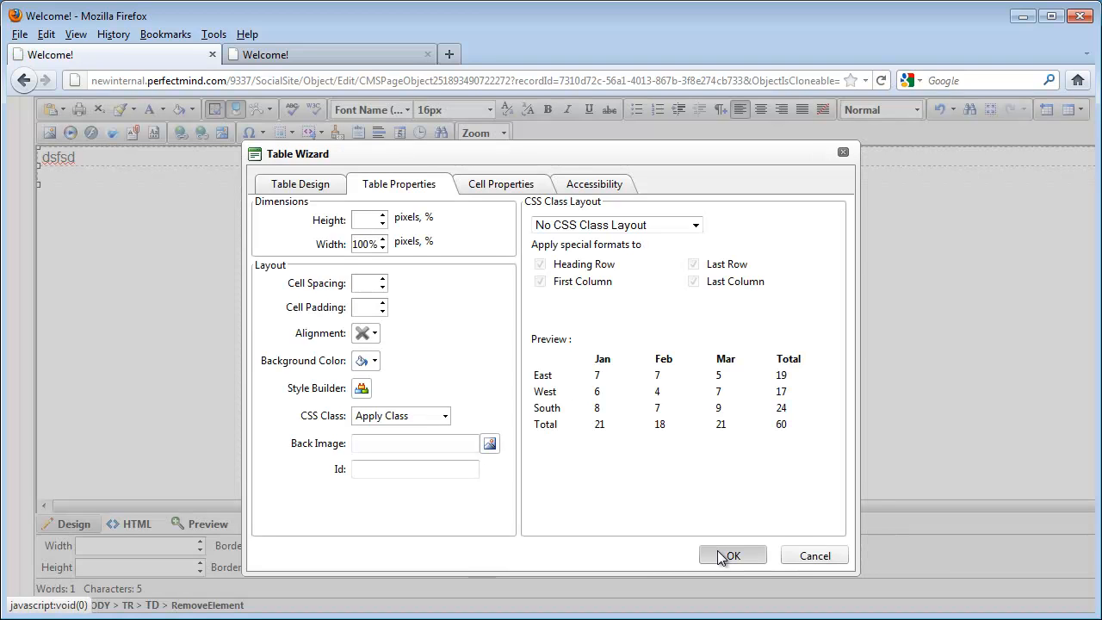
Exit the editor's full-screen mode and look over the public Welcome! page open in the other browser tab, from banner to footer
click(237, 109)
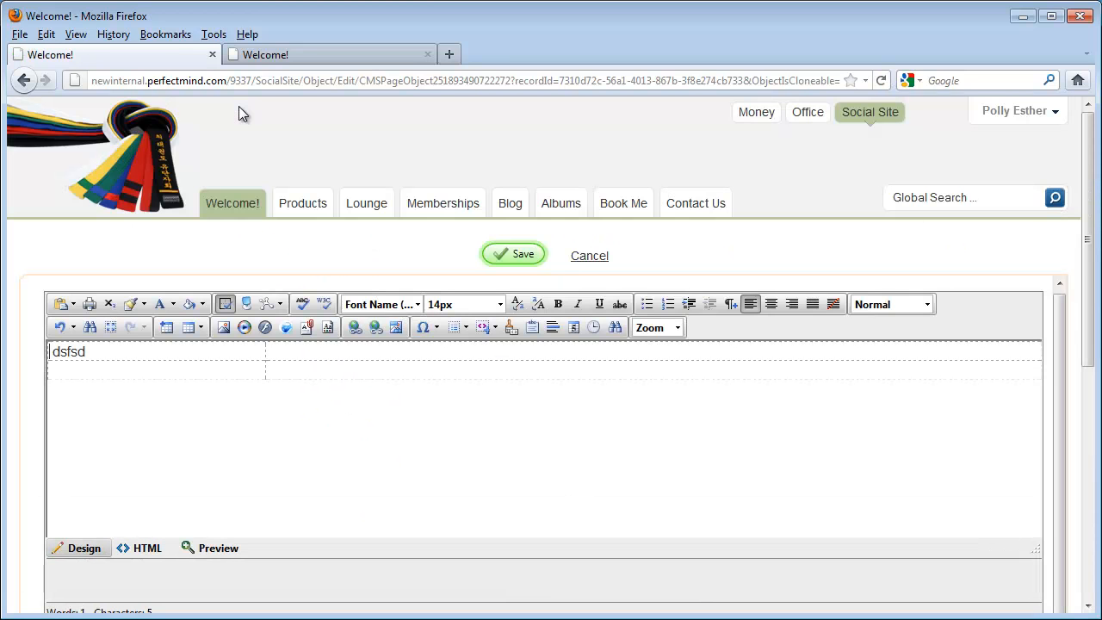
click(331, 54)
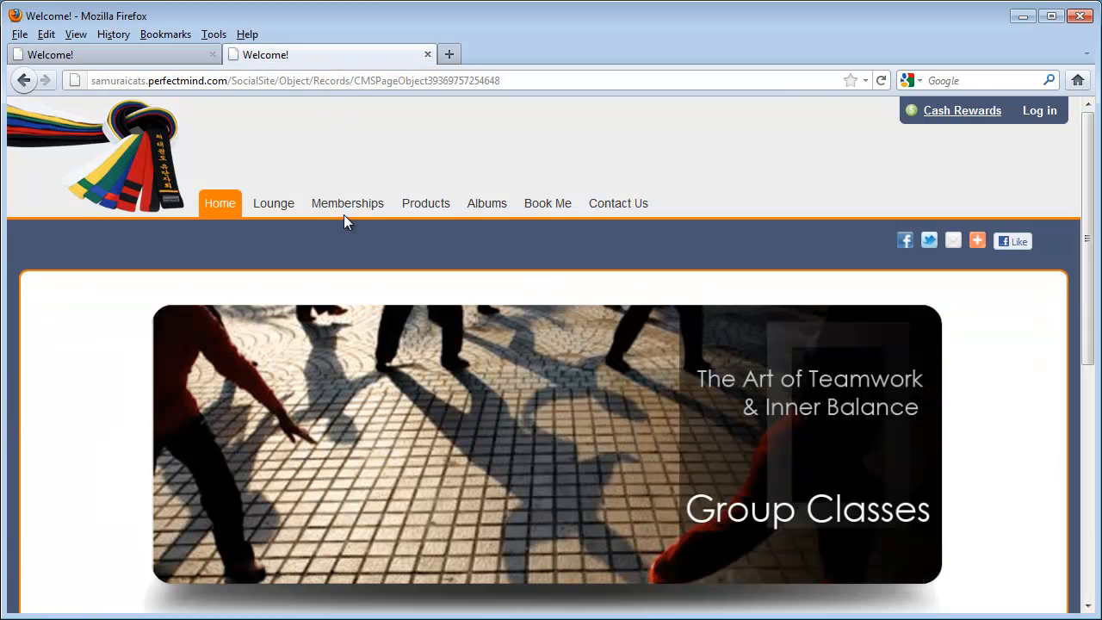
scroll(518, 362, down, 3)
scroll(519, 365, down, 2)
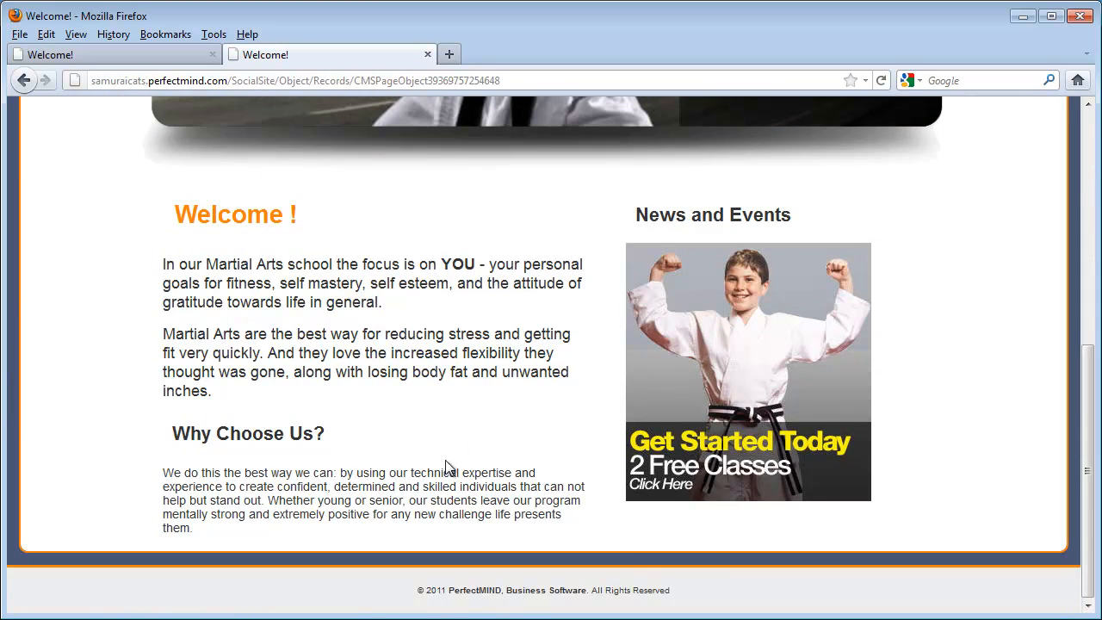
scroll(444, 465, up, 5)
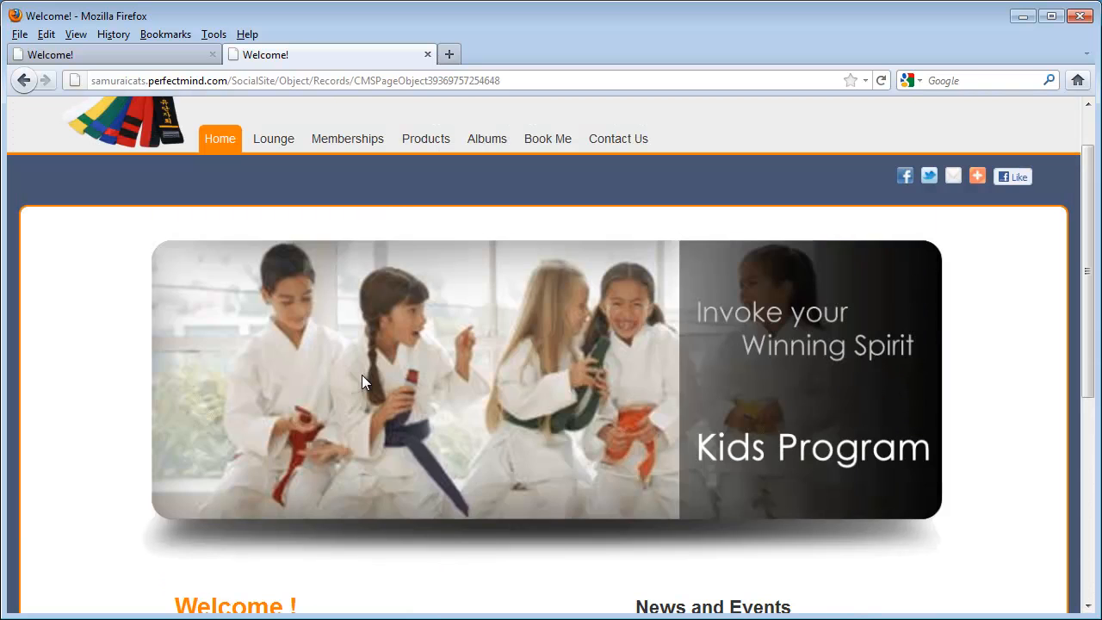